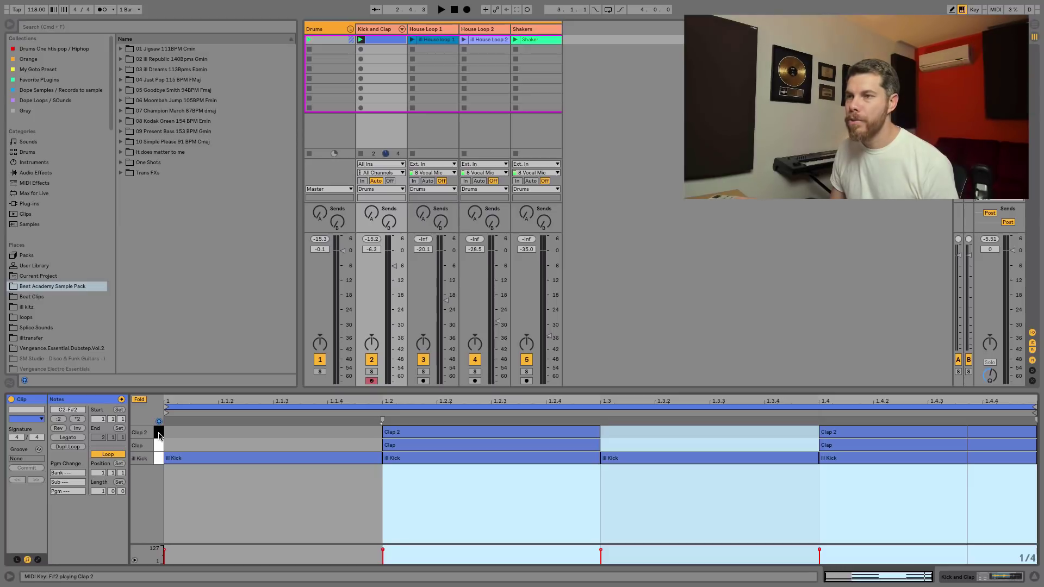
- Shift all Clap 2 notes in the Kick and Clap clip slightly later than the Clap notes and play the result
click(159, 433)
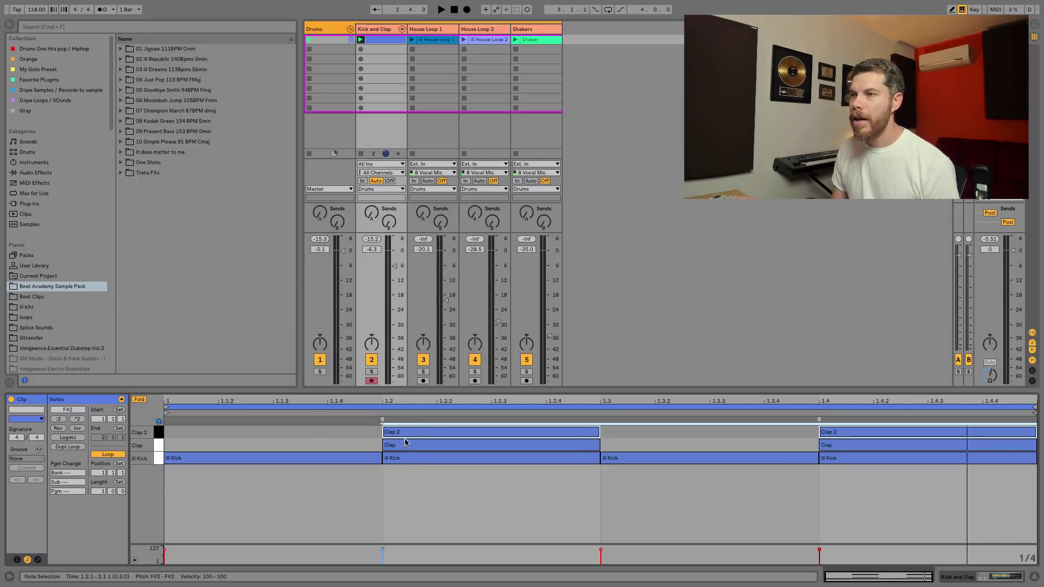
drag(405, 438, 423, 438)
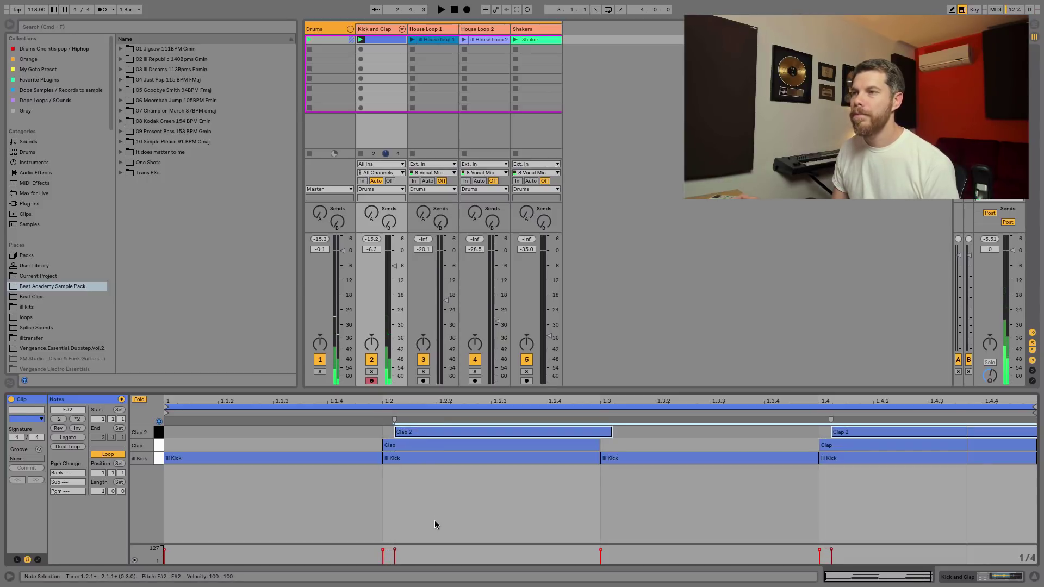
key(space)
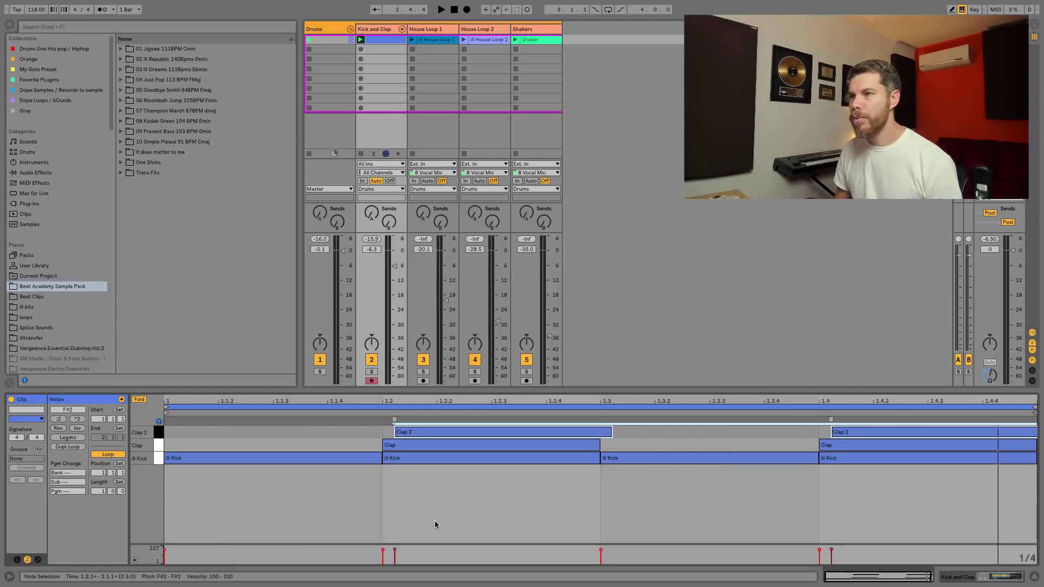
- Quantize the Clap 2 notes and listen, and nudge them slightly late off the grid again to compare
key(super+u)
key(space)
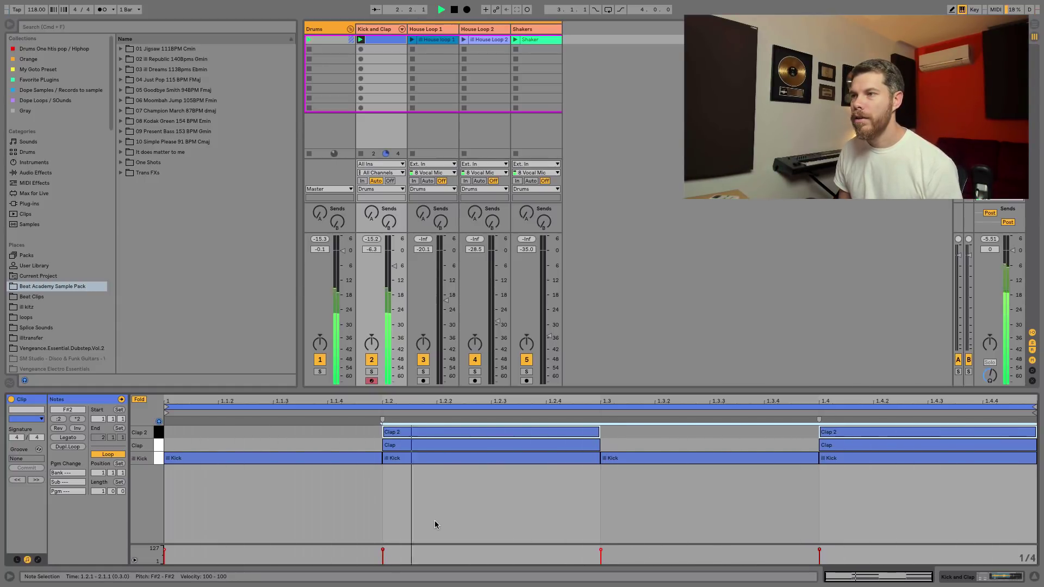
key(space)
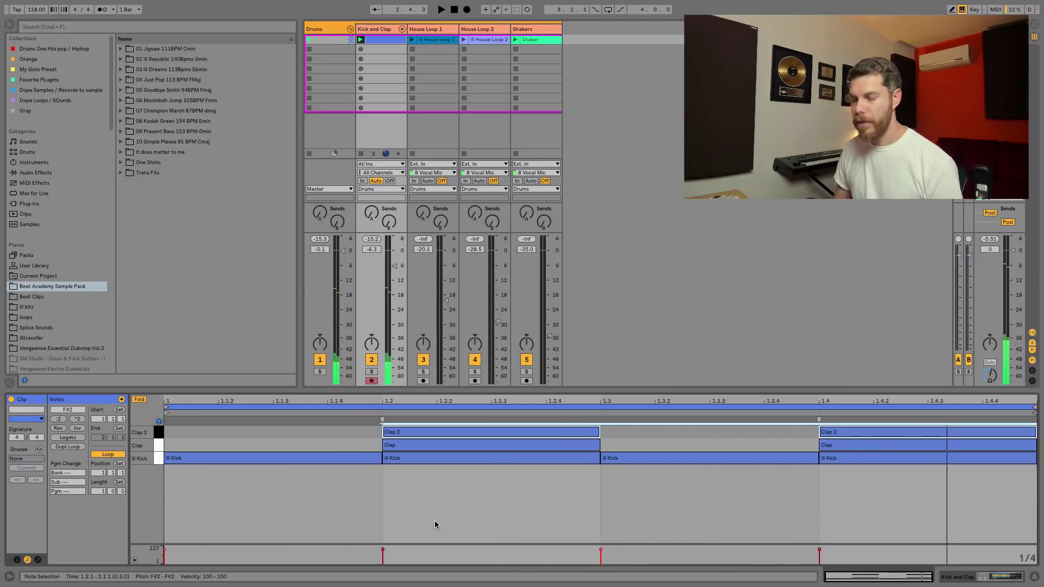
key(super+Right)
key(space)
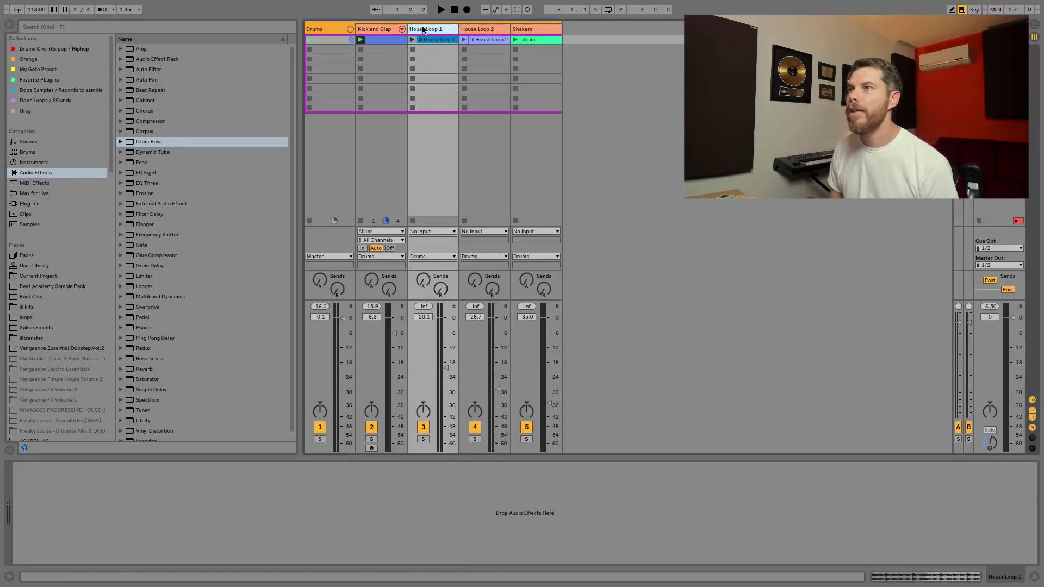
- Launch the House Loop 1 clip alongside the kick and clap, and audition its track in solo
click(411, 41)
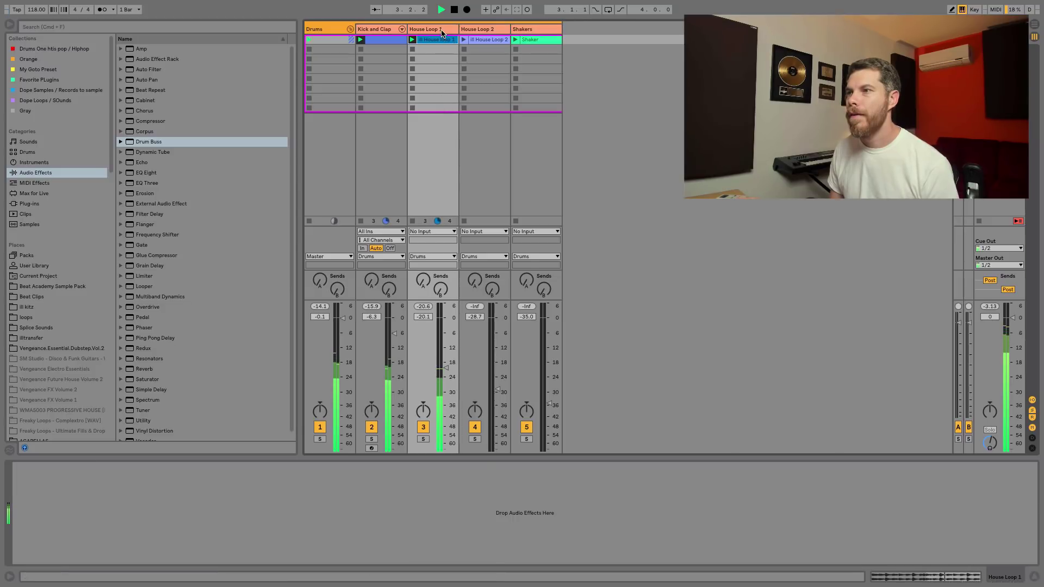
key(space)
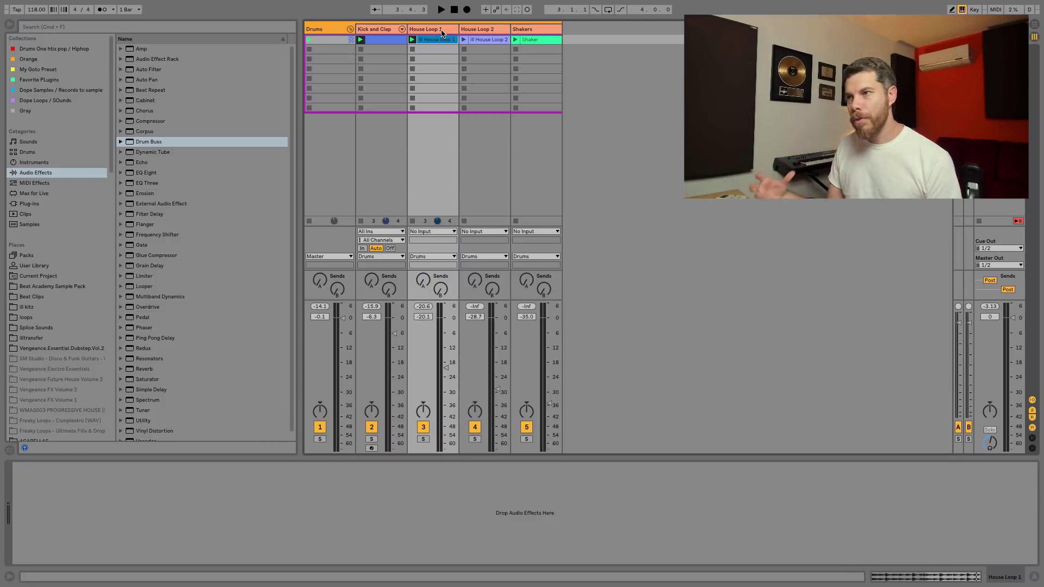
click(423, 438)
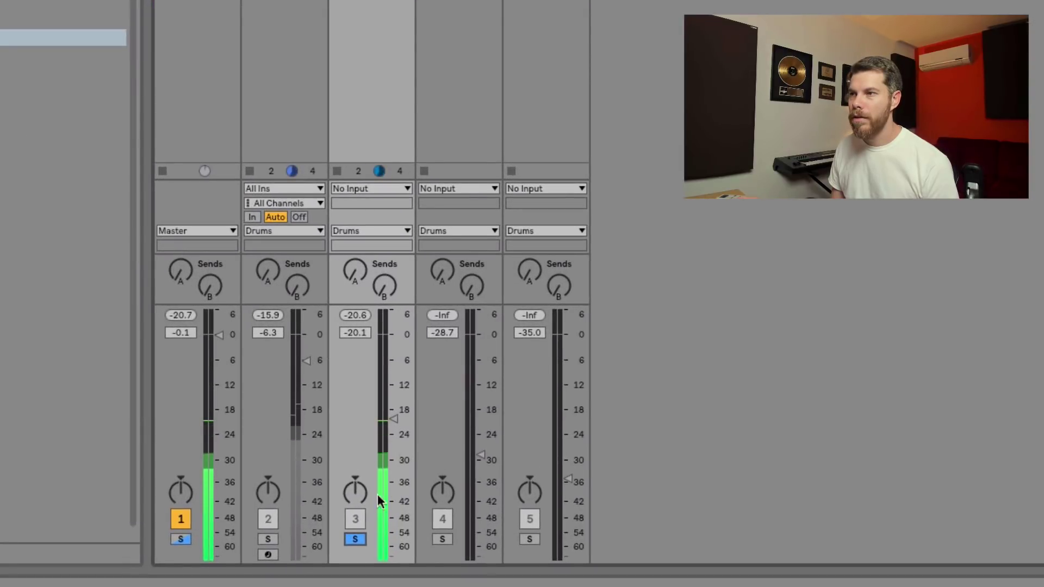
click(356, 539)
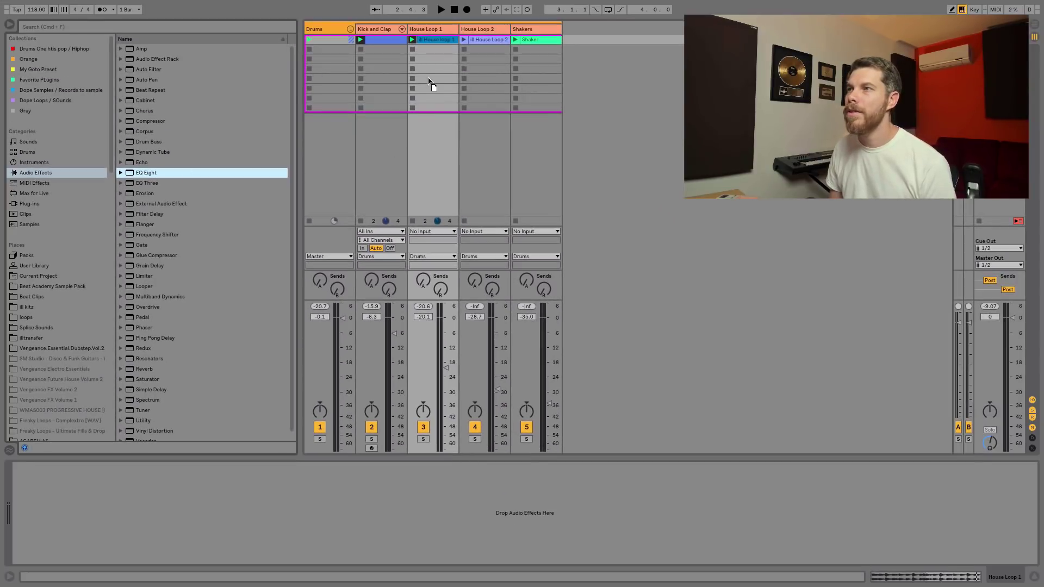
- Add an EQ Eight to the House Loop 1 track and set its low-cut band to about 156 Hz while listening
drag(430, 61, 430, 59)
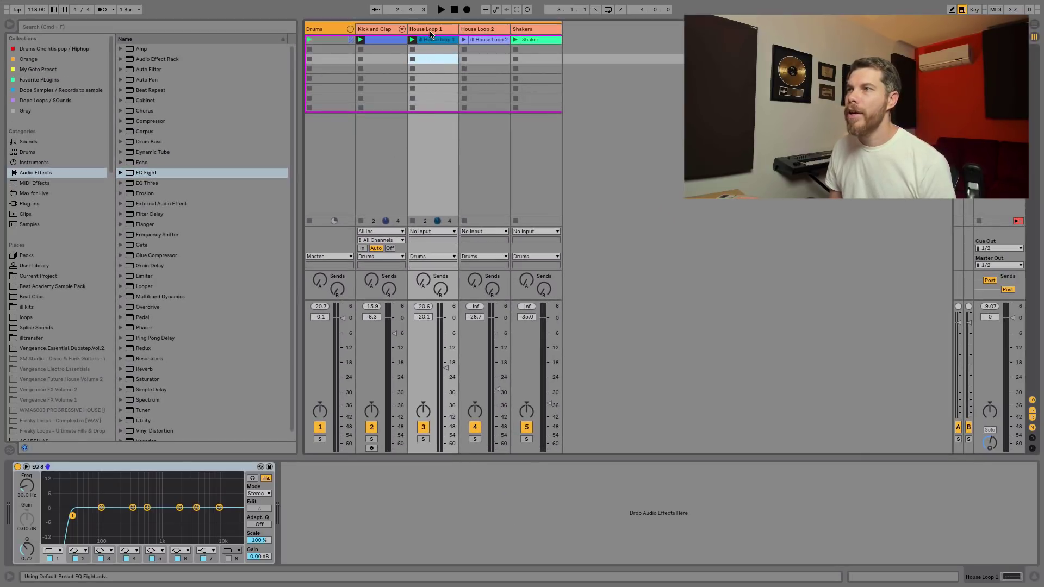
click(72, 515)
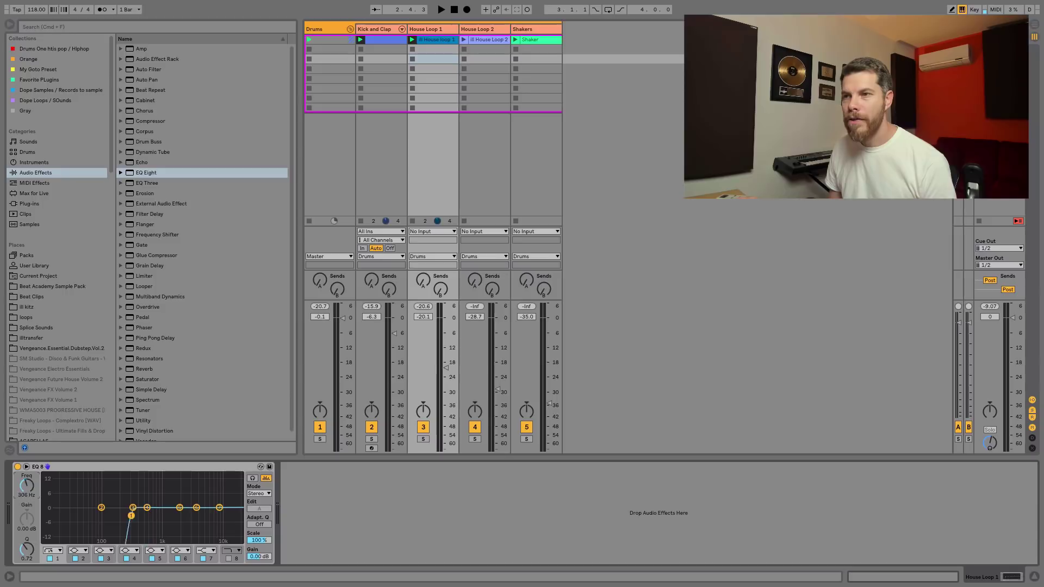
drag(131, 515, 80, 515)
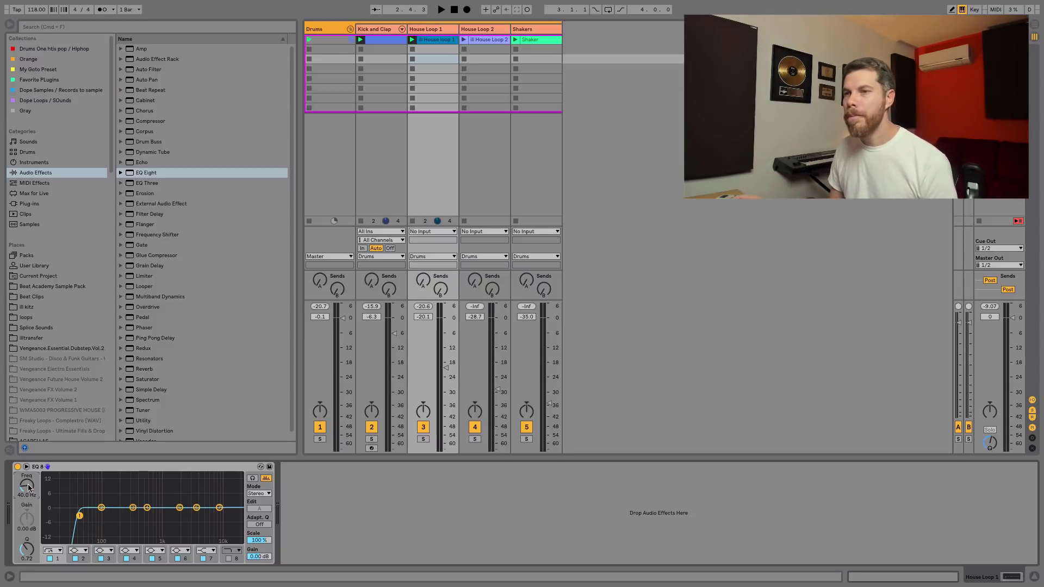
key(space)
drag(29, 487, 29, 447)
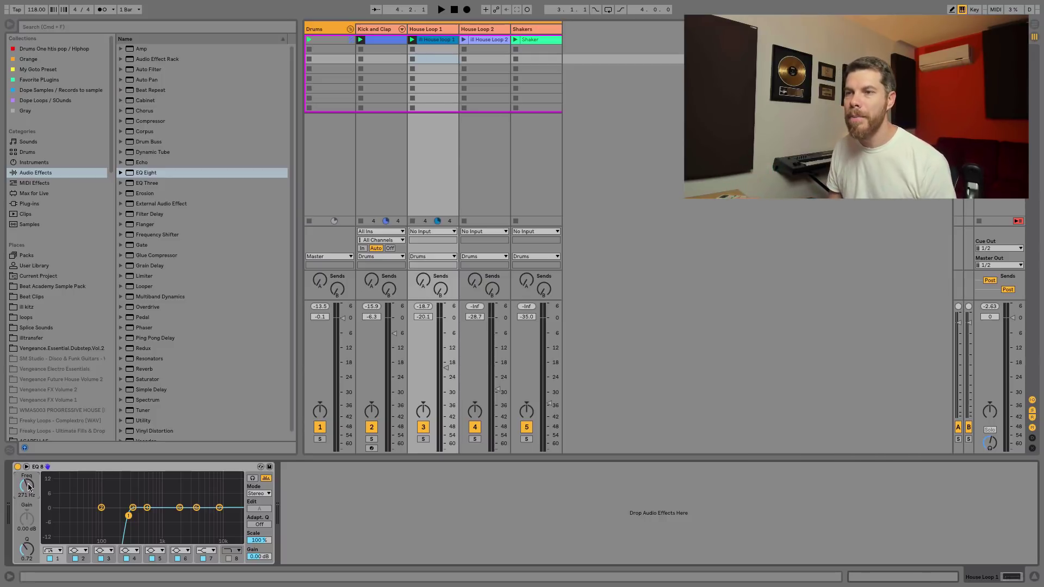
key(space)
mouse_move(28, 486)
mouse_down()
mouse_move(29, 500)
mouse_move(30, 486)
mouse_up()
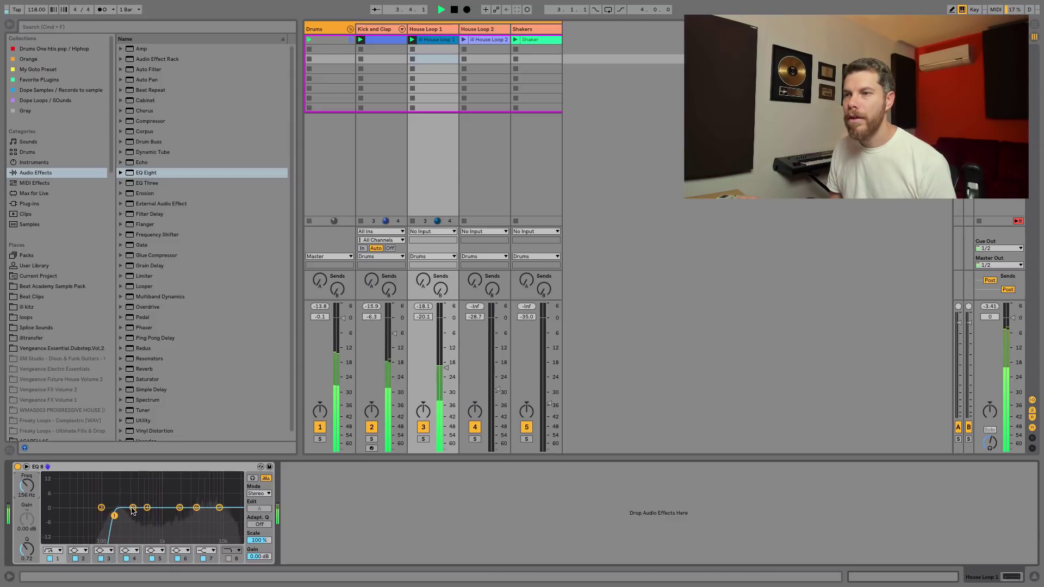
- Dip EQ band 3 on House Loop 1 by 2.85 dB at 383 Hz with Q 1.38, and compare with the EQ bypassed
drag(133, 510, 137, 500)
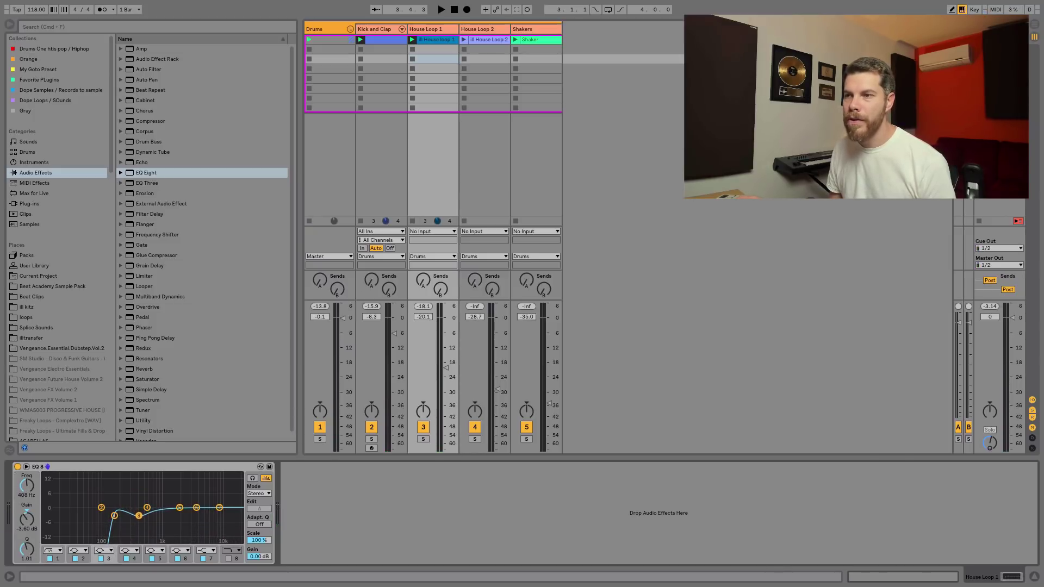
key(space)
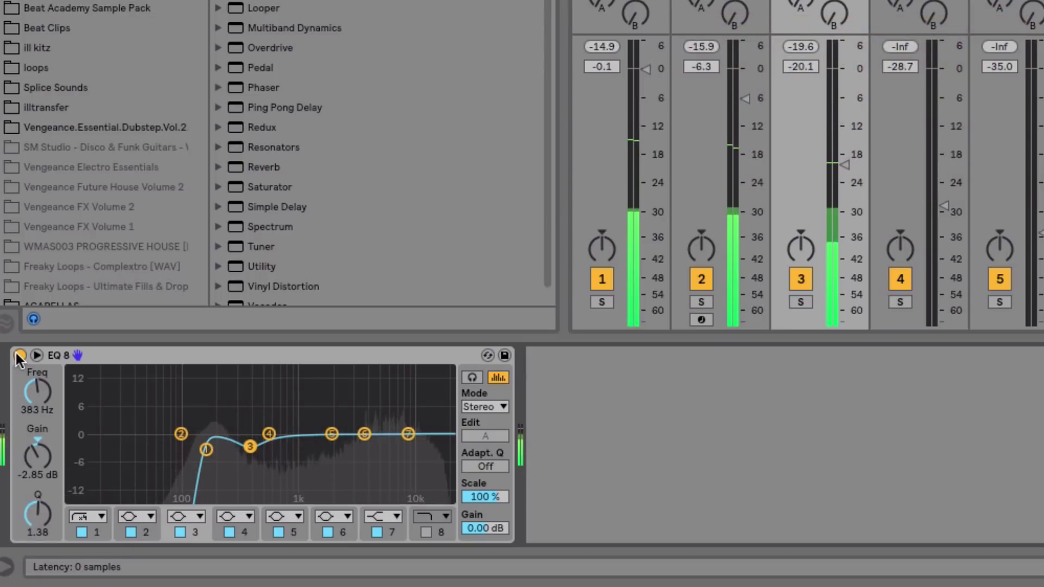
click(16, 357)
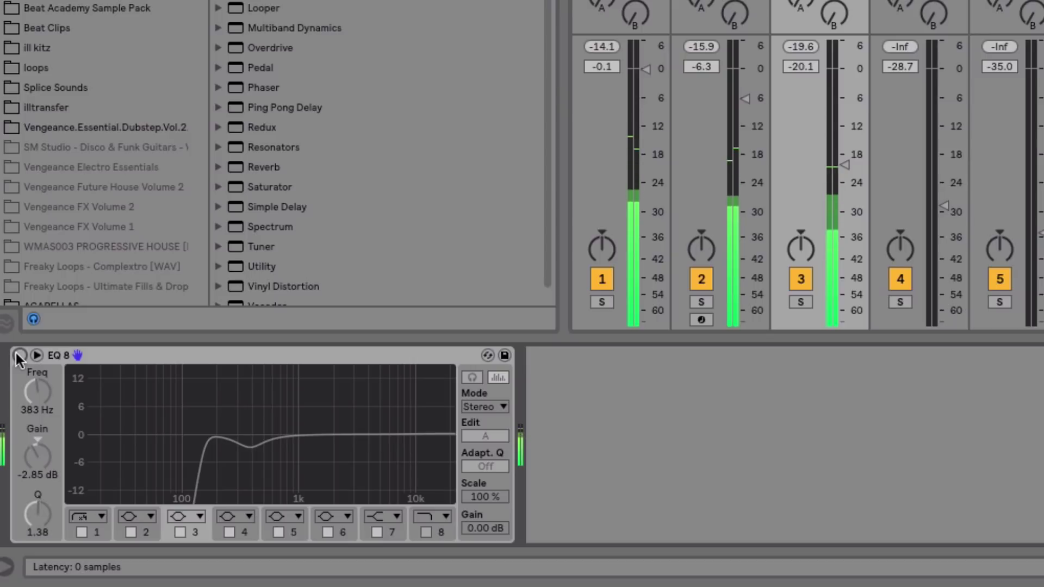
click(18, 356)
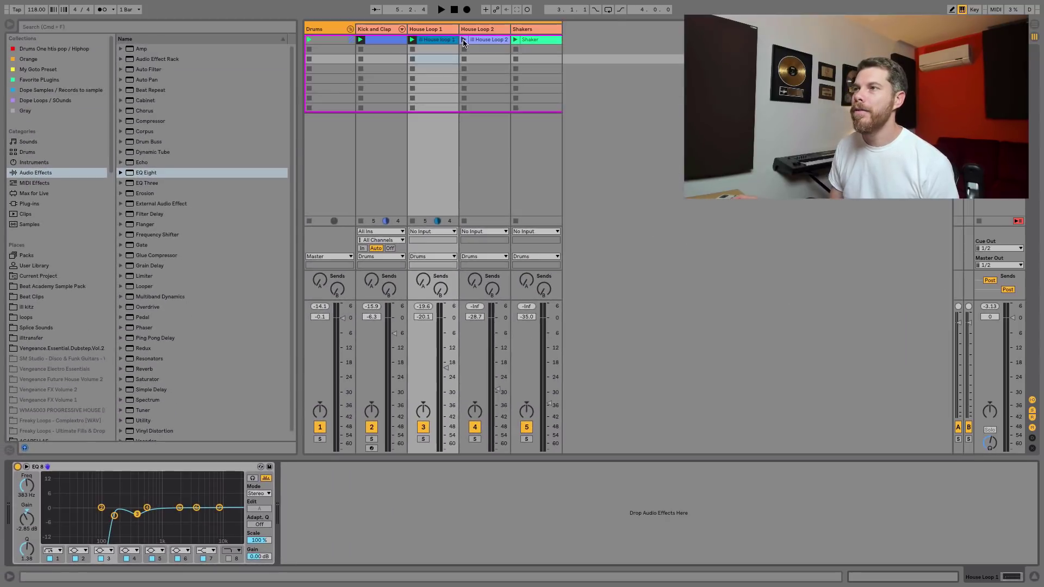
- Launch the House Loop 2 clip with the other drums and audition its track in solo
click(463, 39)
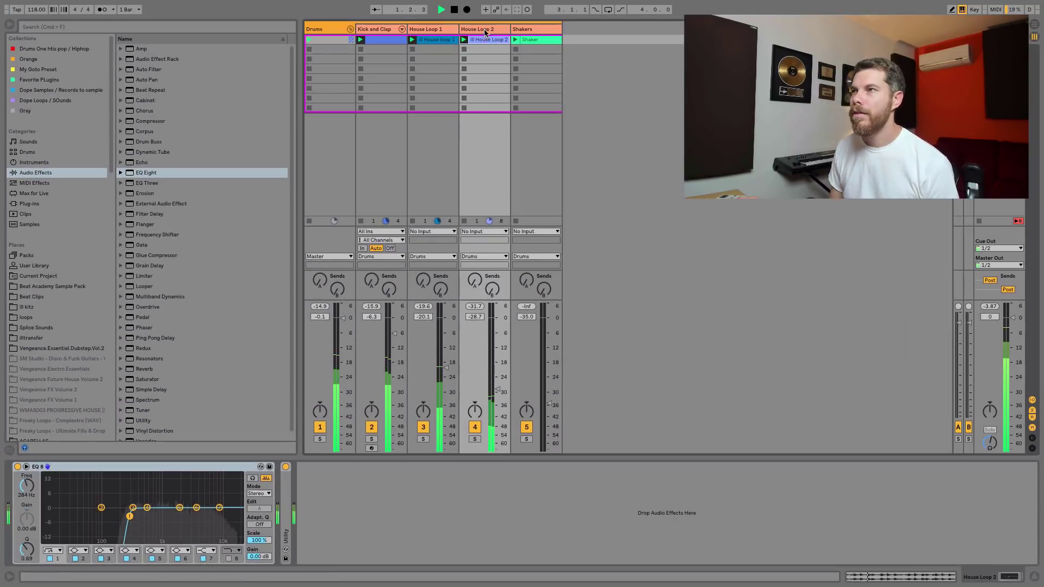
click(484, 31)
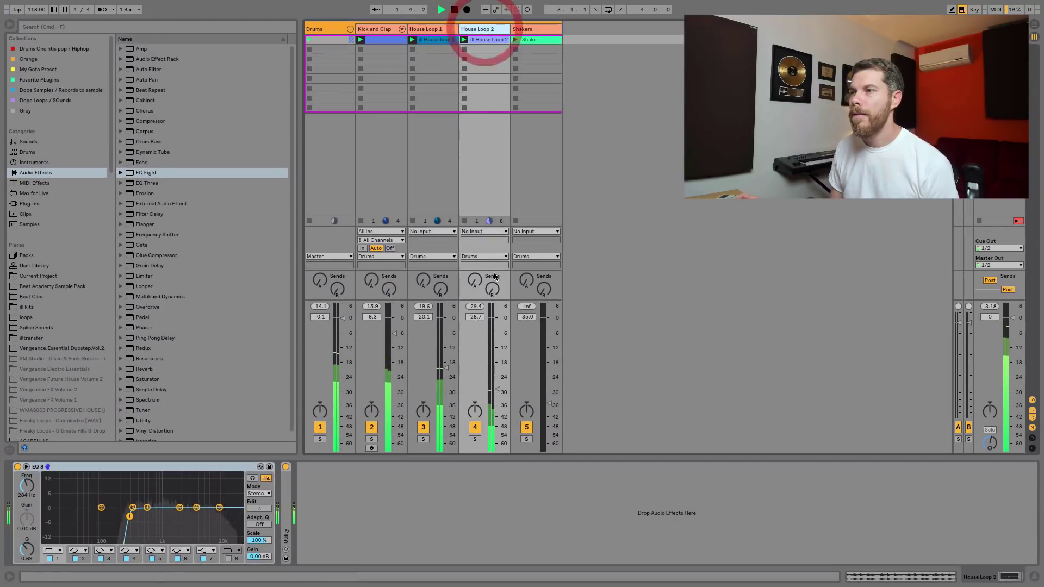
click(474, 440)
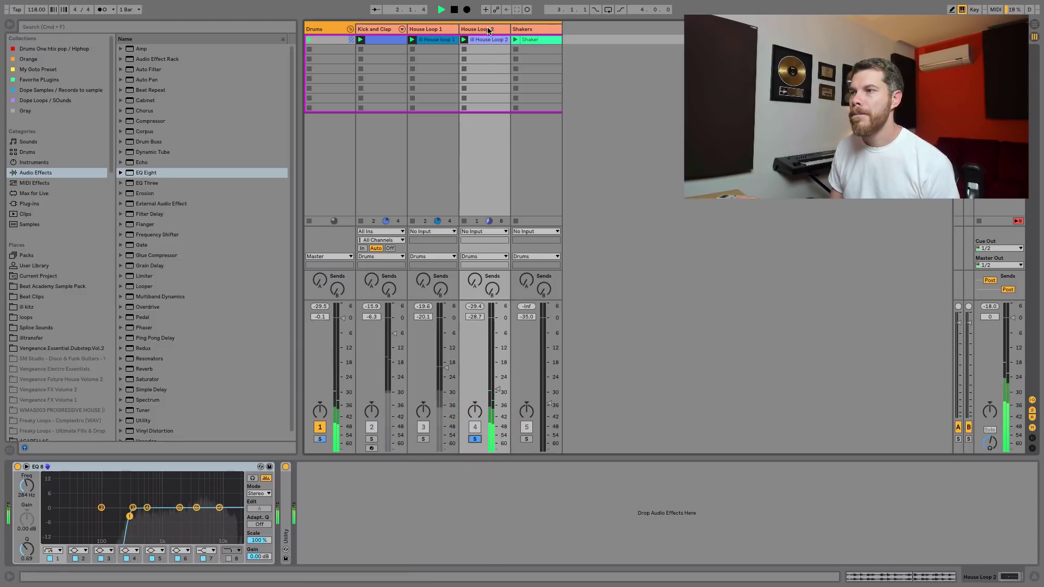
key(space)
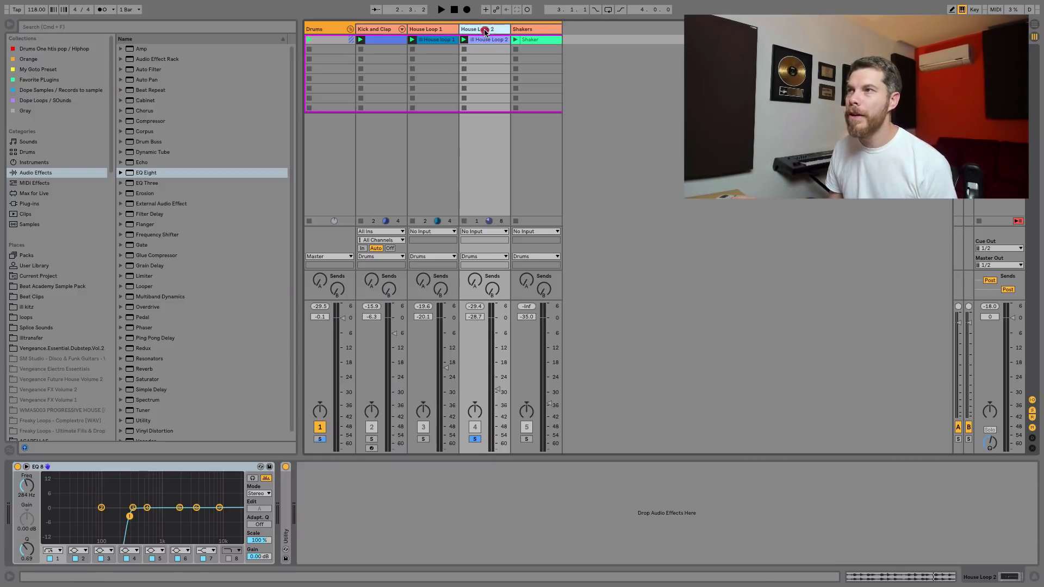
- Raise the low-cut frequency of the EQ Eight on House Loop 2 to about 383 Hz with Q 0.75
click(486, 30)
click(199, 459)
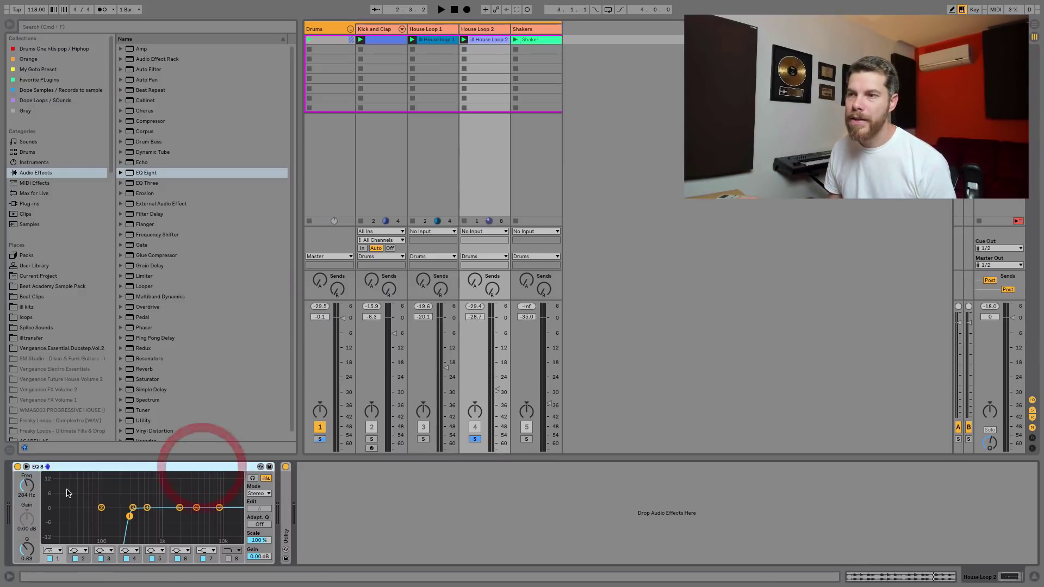
click(115, 526)
drag(130, 516, 135, 515)
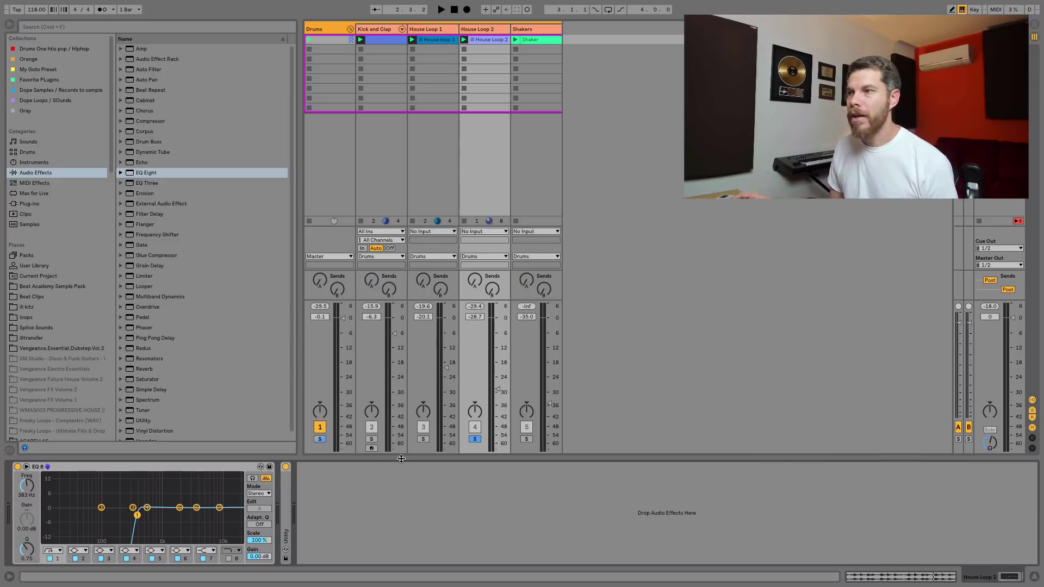
- Unsolo House Loop 2 and play the full beat, muting and unmuting that track to compare
click(475, 439)
key(space)
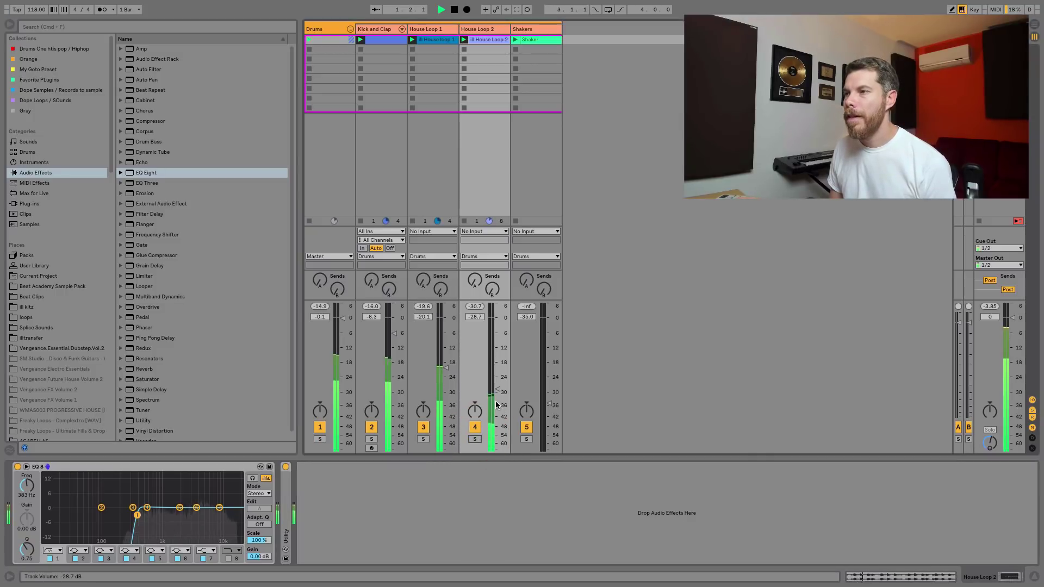
click(475, 427)
click(475, 427)
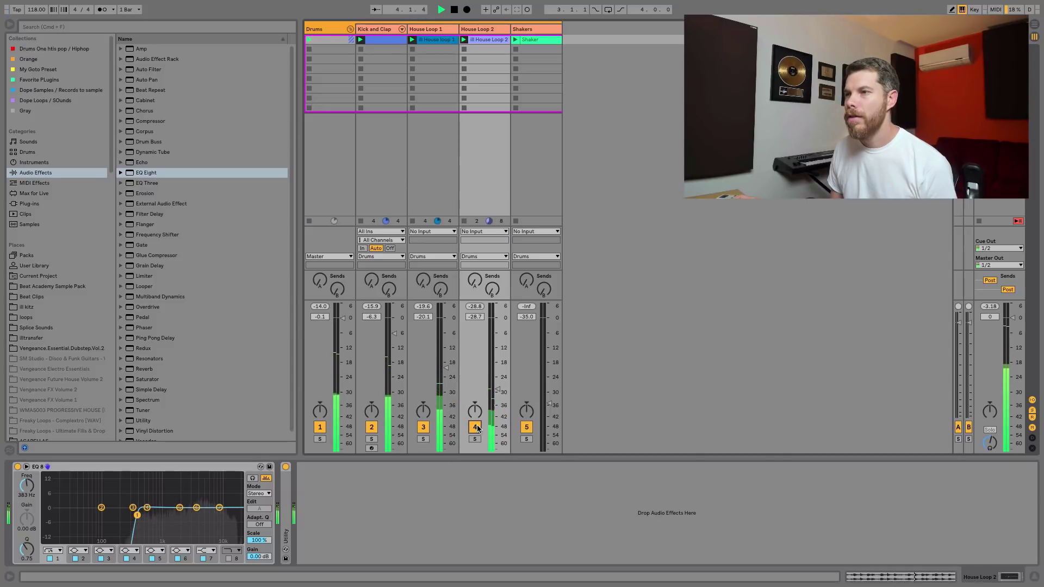
click(476, 428)
click(476, 427)
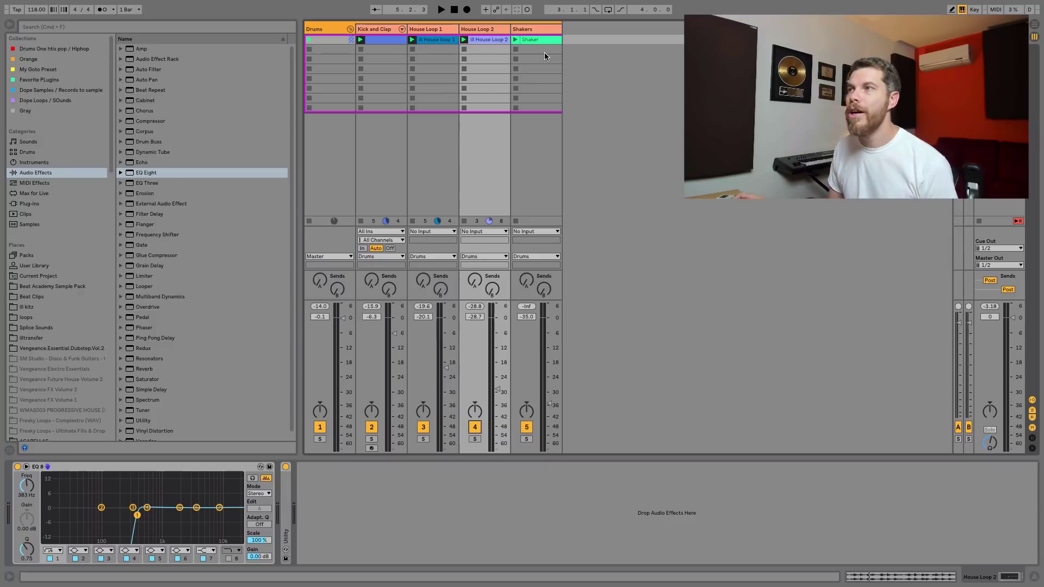
- Launch the Shaker clip with the rest of the drums, listen to the Shakers track, and stop playback
click(516, 41)
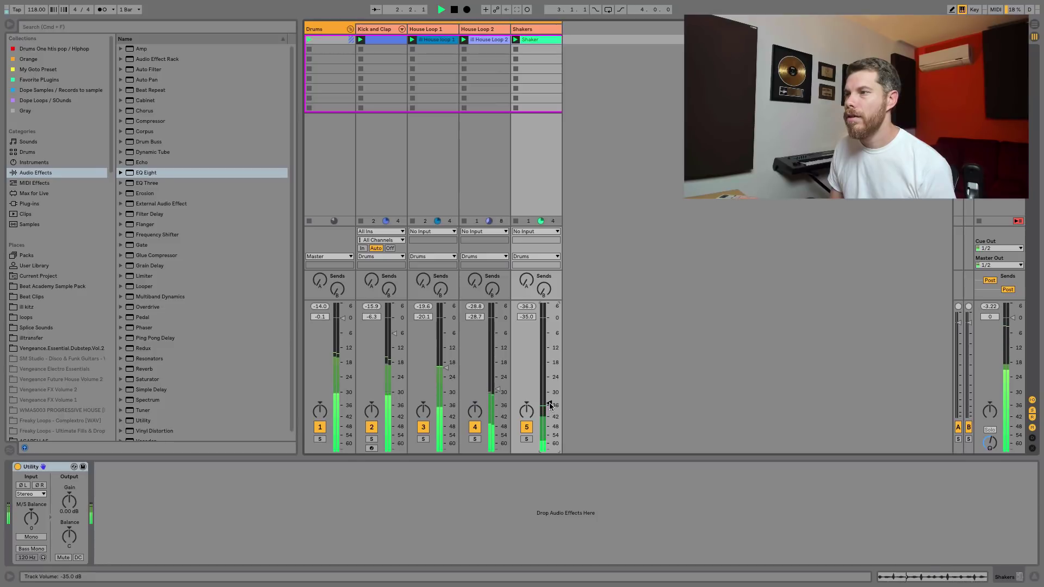
click(554, 30)
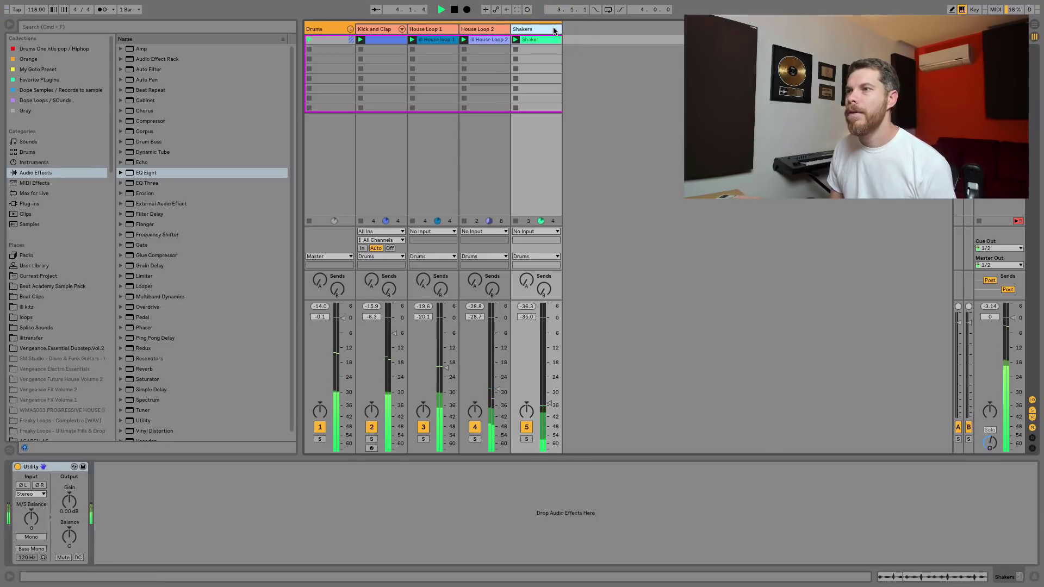
key(space)
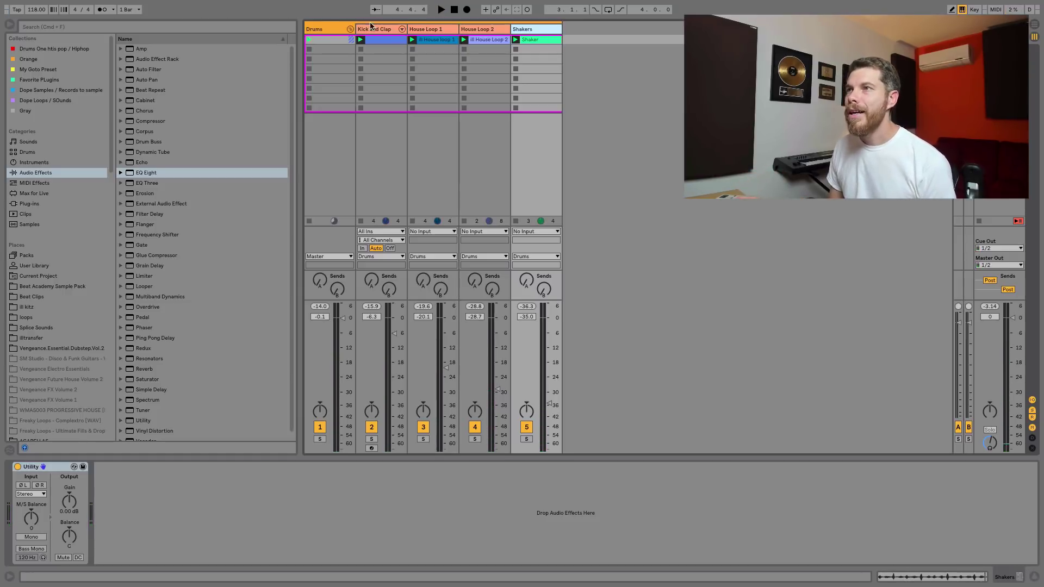
- Add a Drum Buss effect to the Drums group track and play the beat through it
click(330, 25)
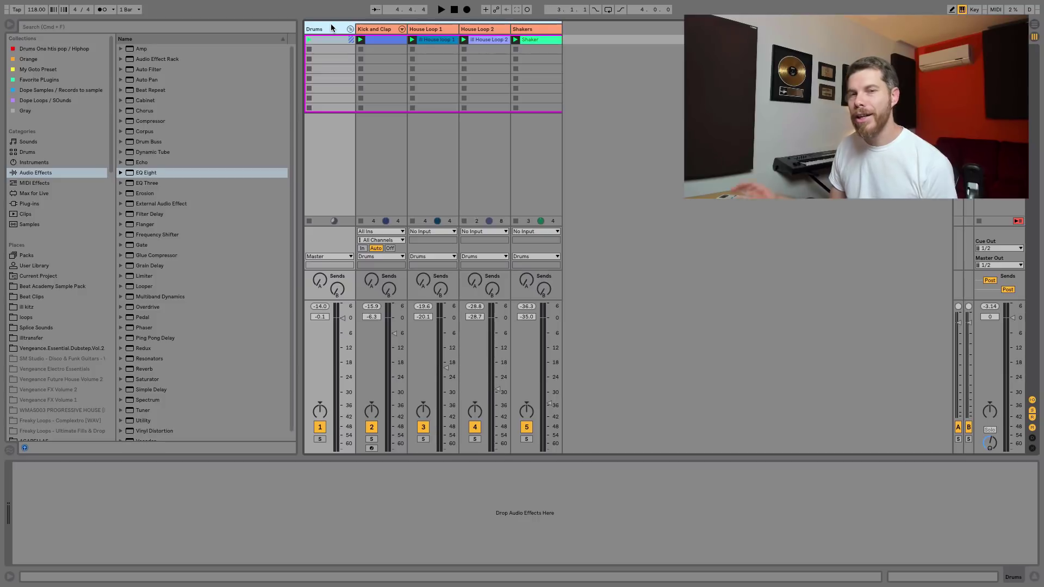
click(150, 142)
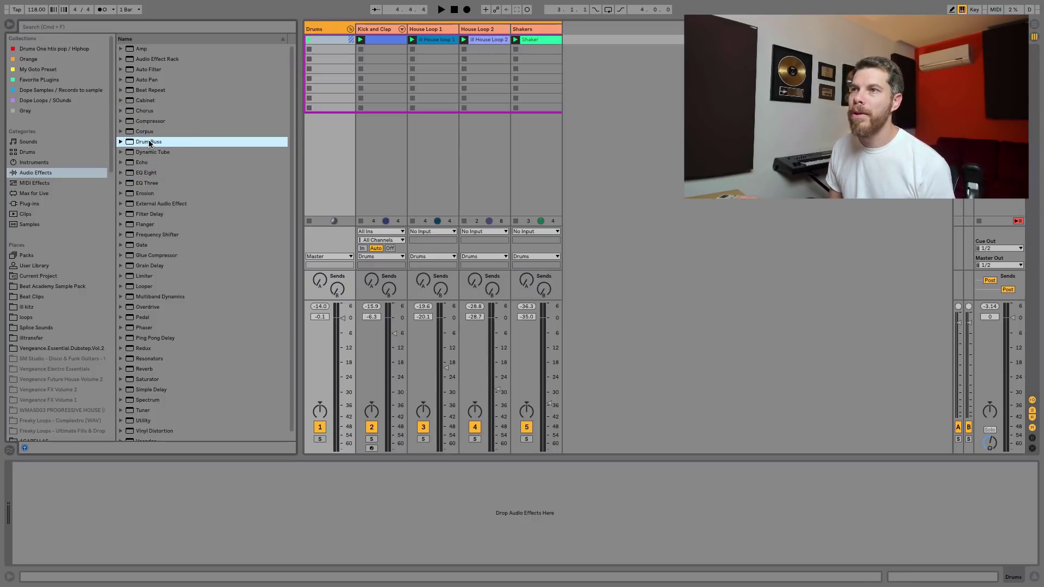
drag(326, 30, 326, 31)
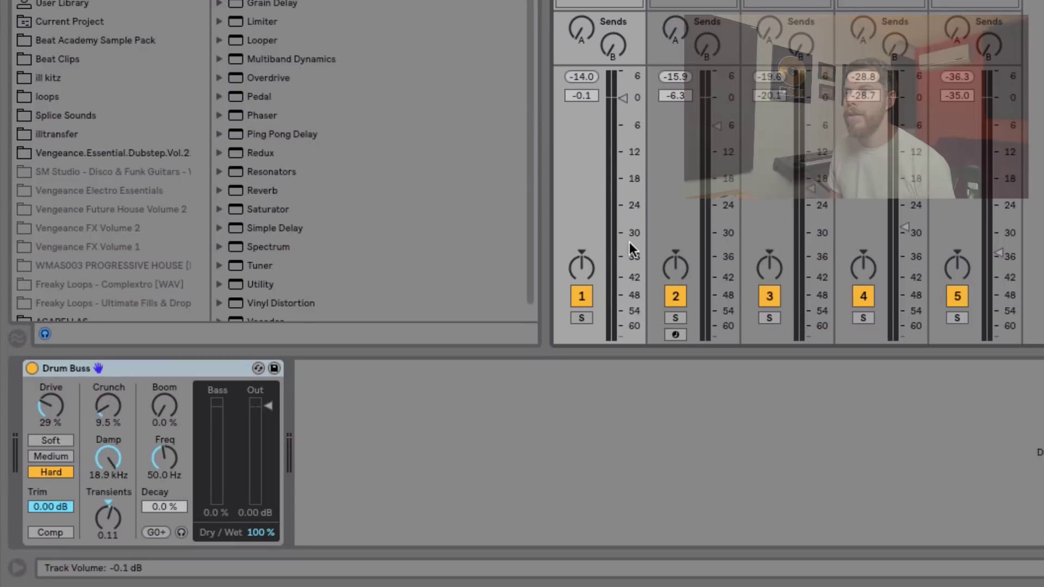
key(space)
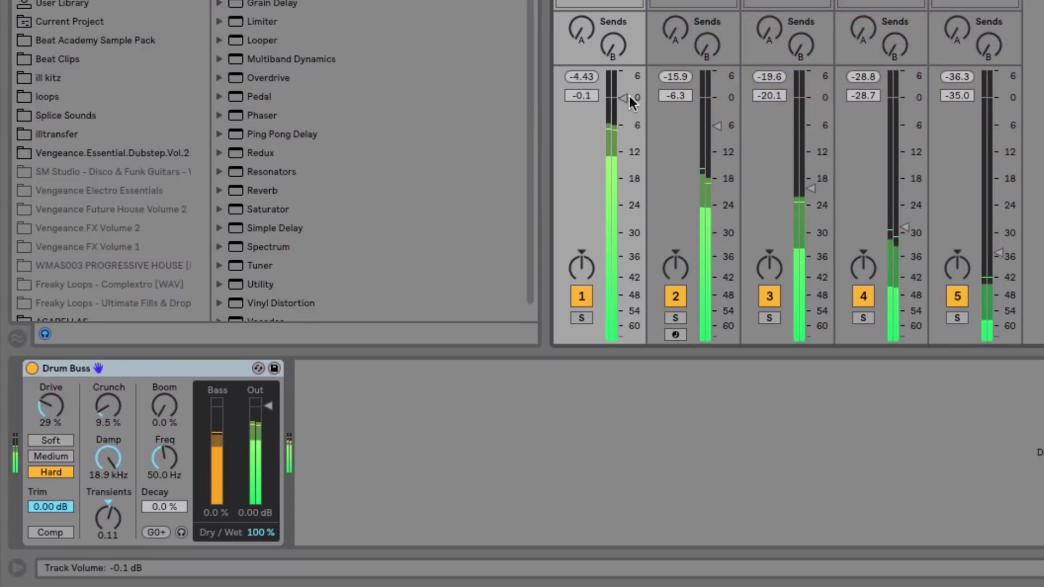
- Lower the Drums group volume to -1.3 dB, and bypass and re-enable Drum Buss to compare the sound
drag(629, 95, 628, 102)
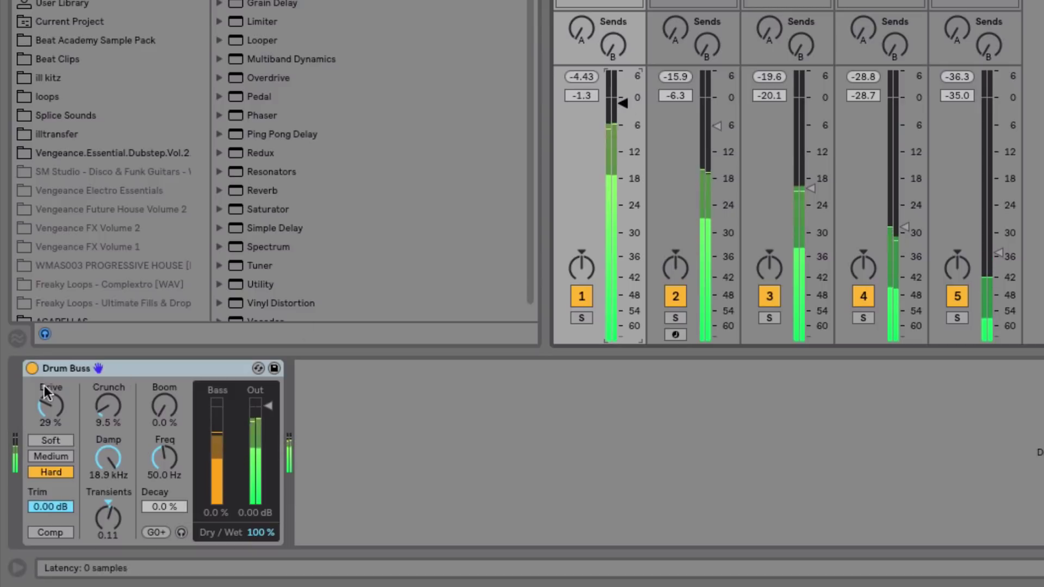
click(33, 368)
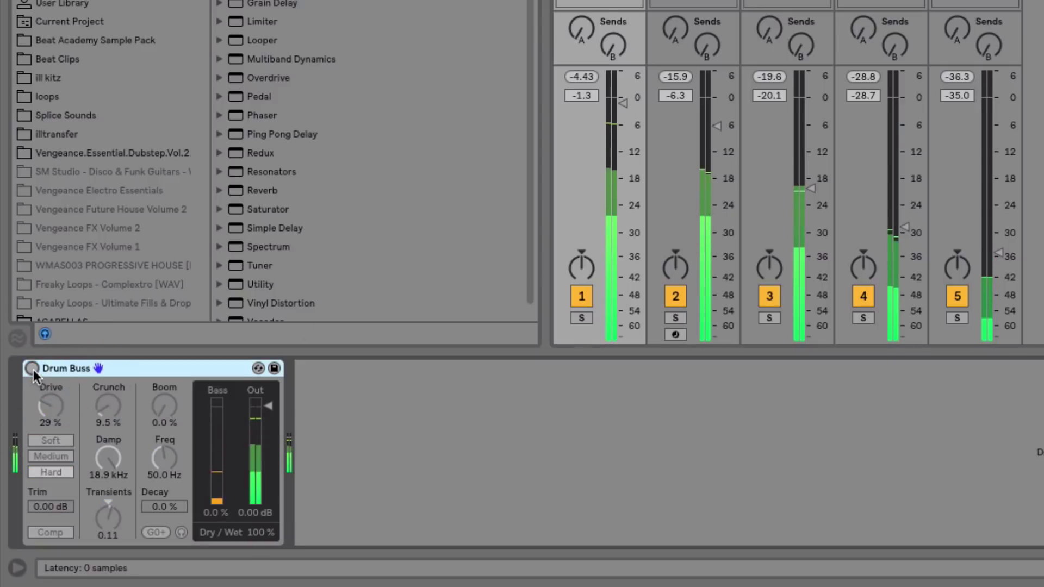
click(32, 368)
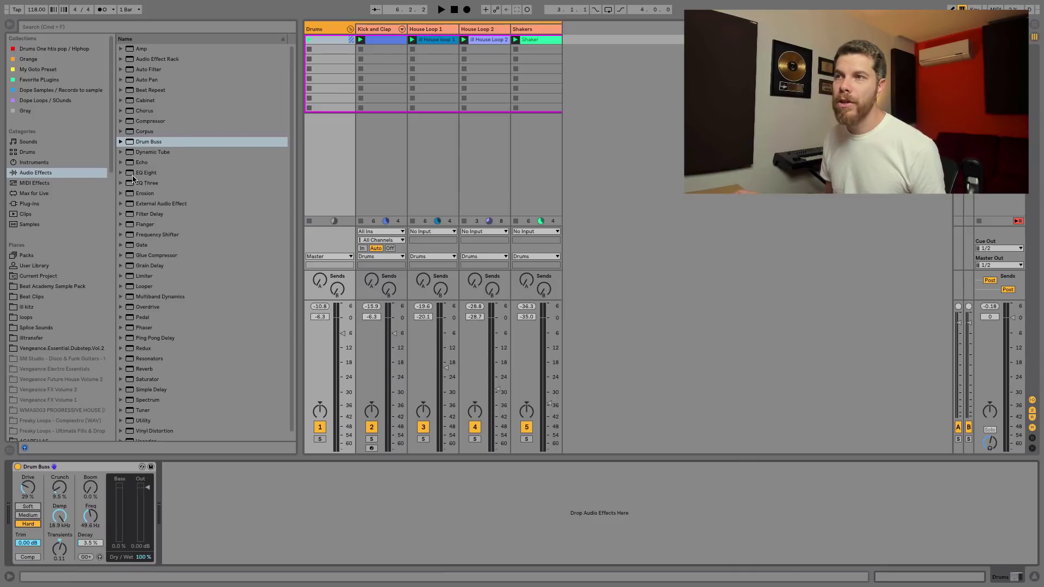
- Add an EQ Eight after Drum Buss on the Drums group and cut around 300 Hz and 2.78 kHz (-3.60 dB) while playing the beat
drag(133, 173, 284, 499)
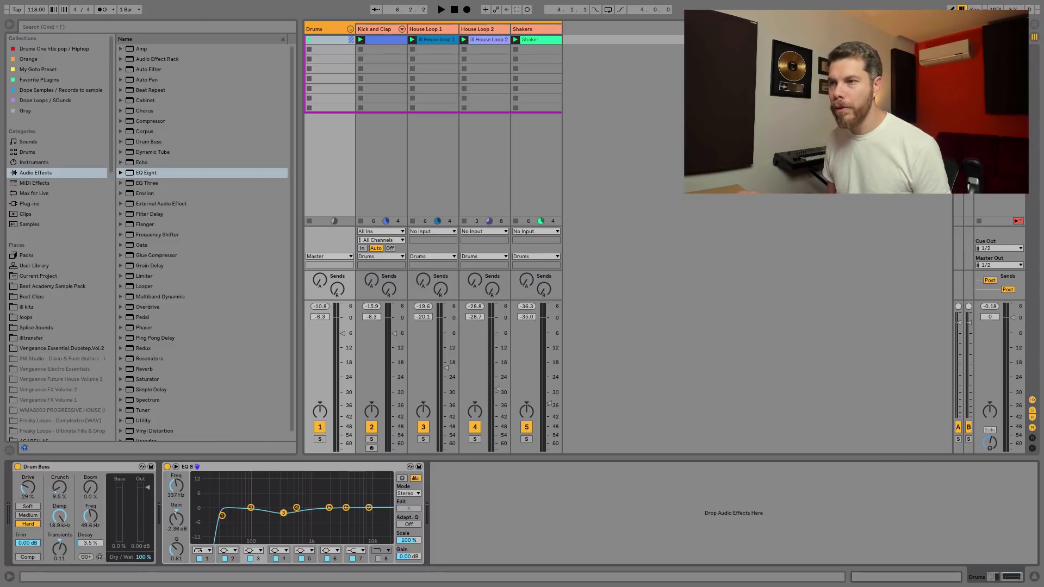
key(space)
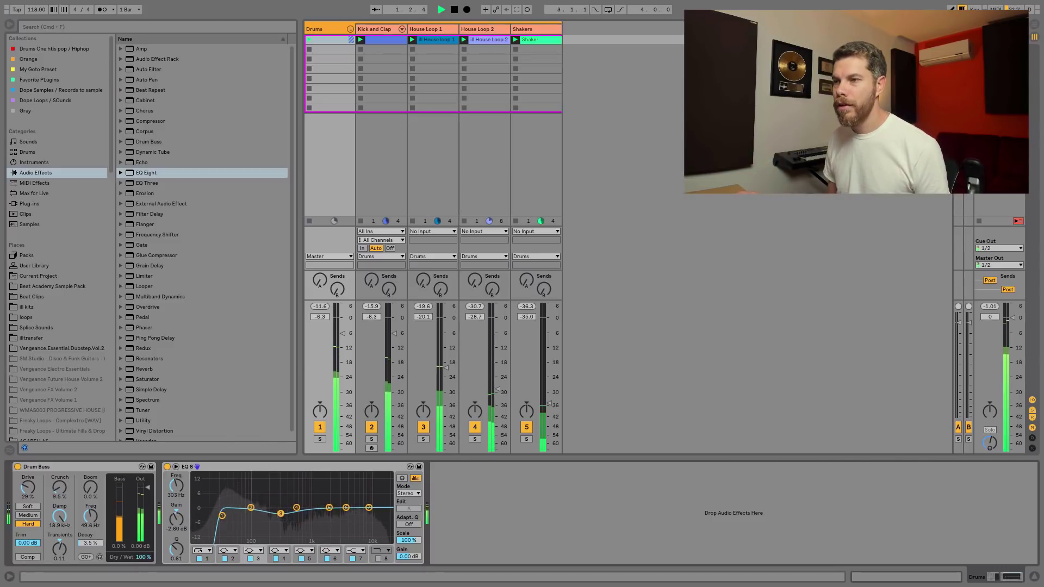
drag(283, 515, 339, 514)
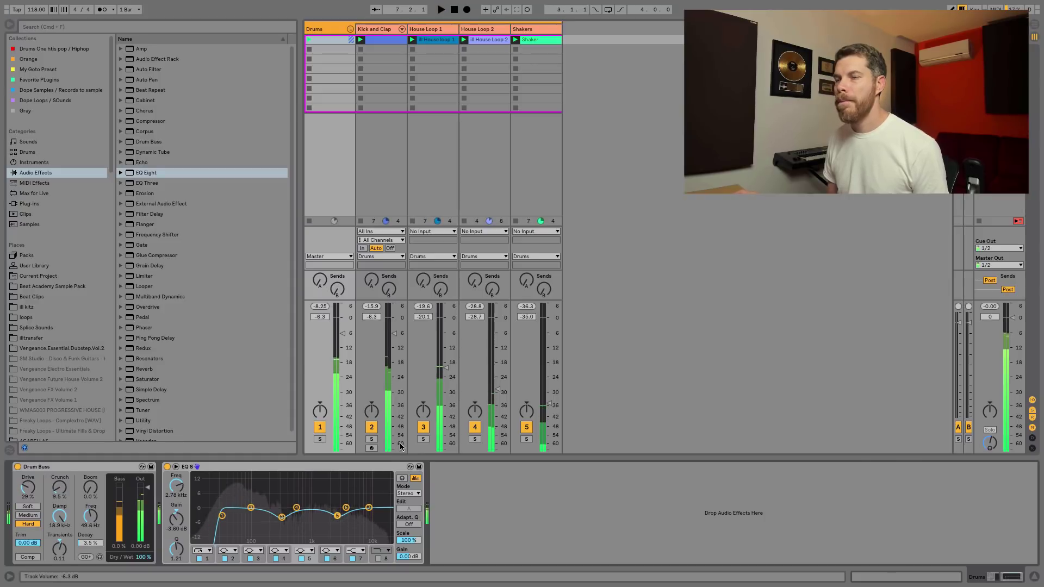
key(space)
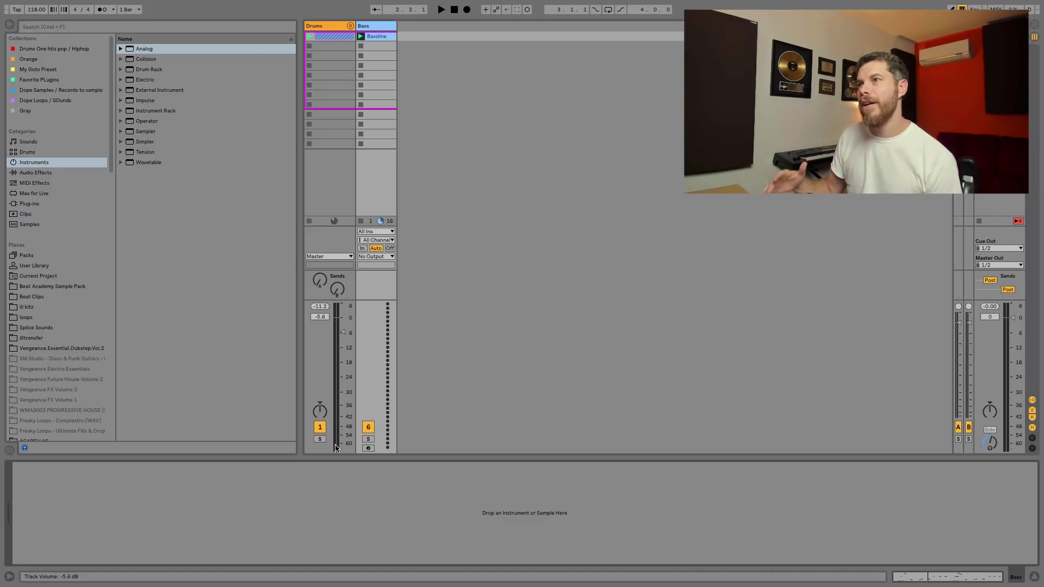
- Load the Analog synth onto the Bass track and switch off its second oscillator
click(130, 50)
drag(379, 54, 379, 55)
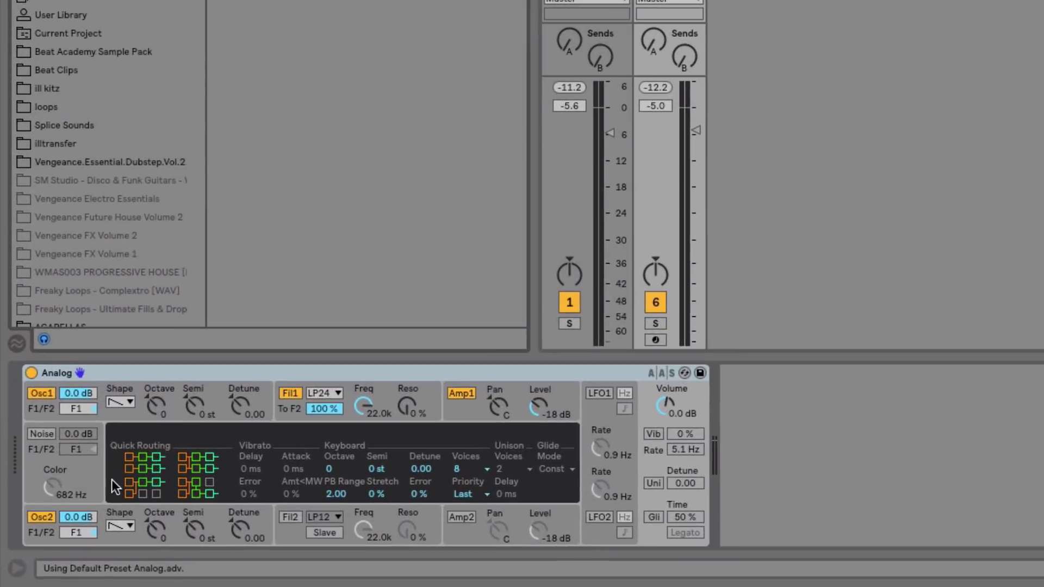
click(24, 548)
- Set Analog's first oscillator to a sine wave at octave -2 and play the Bassline clip with the drums
click(129, 401)
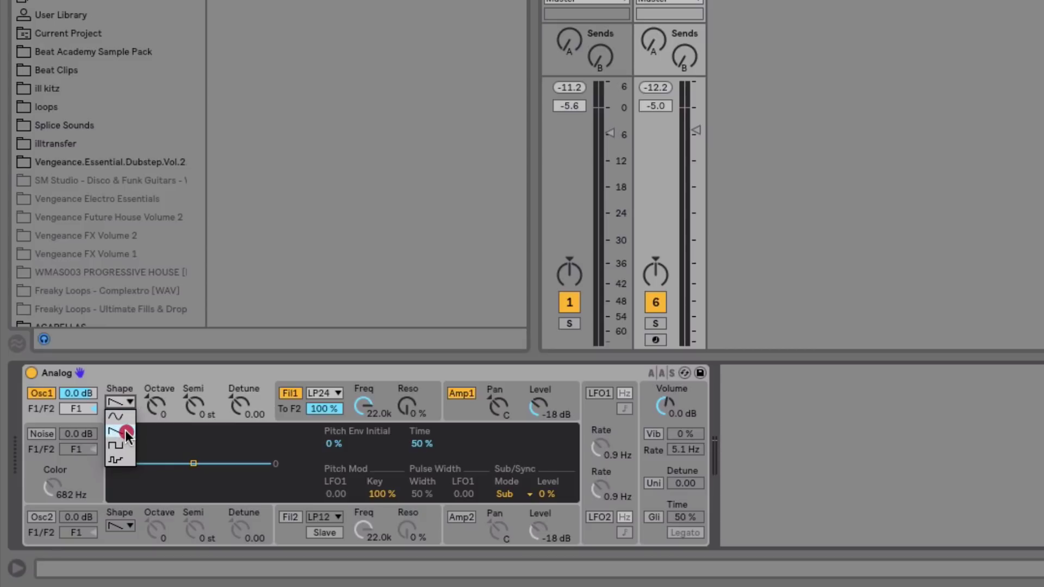
click(124, 413)
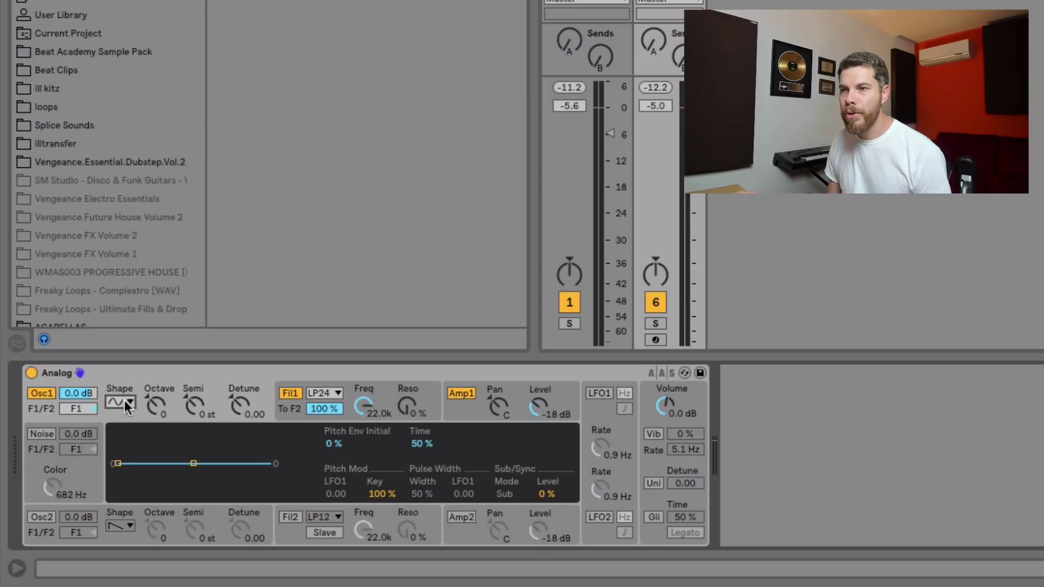
click(158, 407)
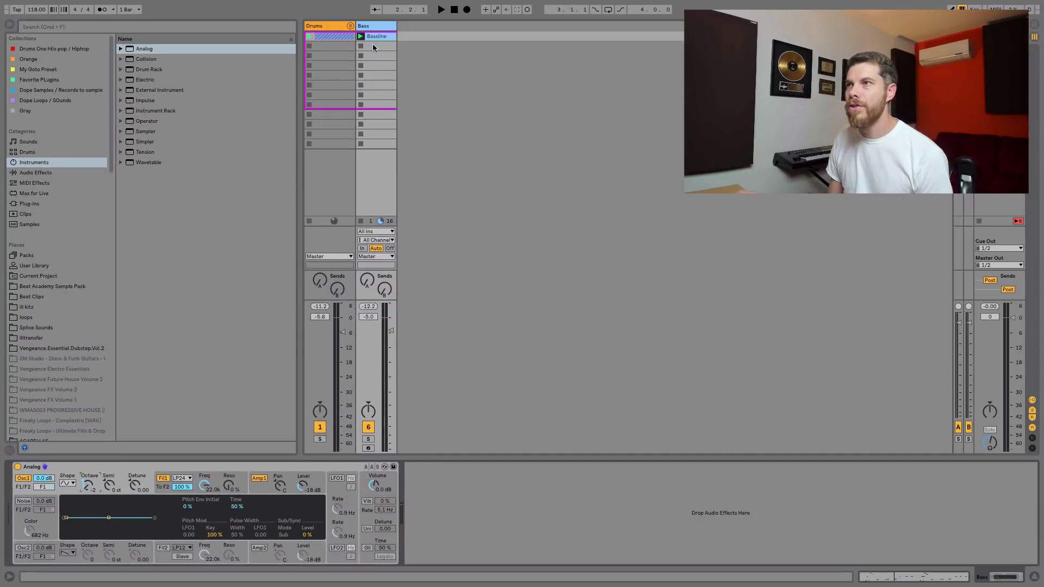
double_click(374, 35)
key(space)
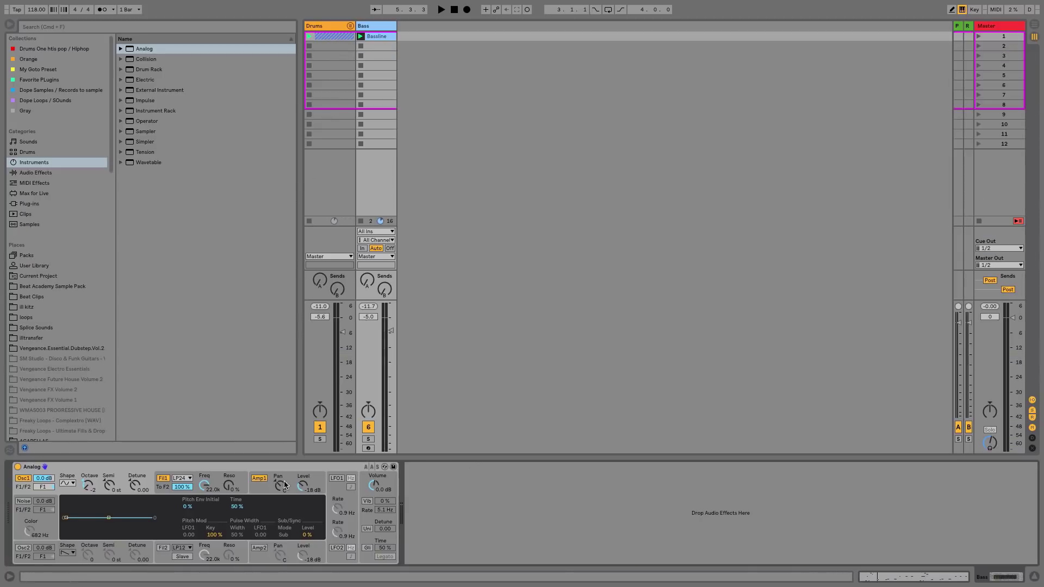
- Set Analog's keyboard voices to Mono
click(262, 490)
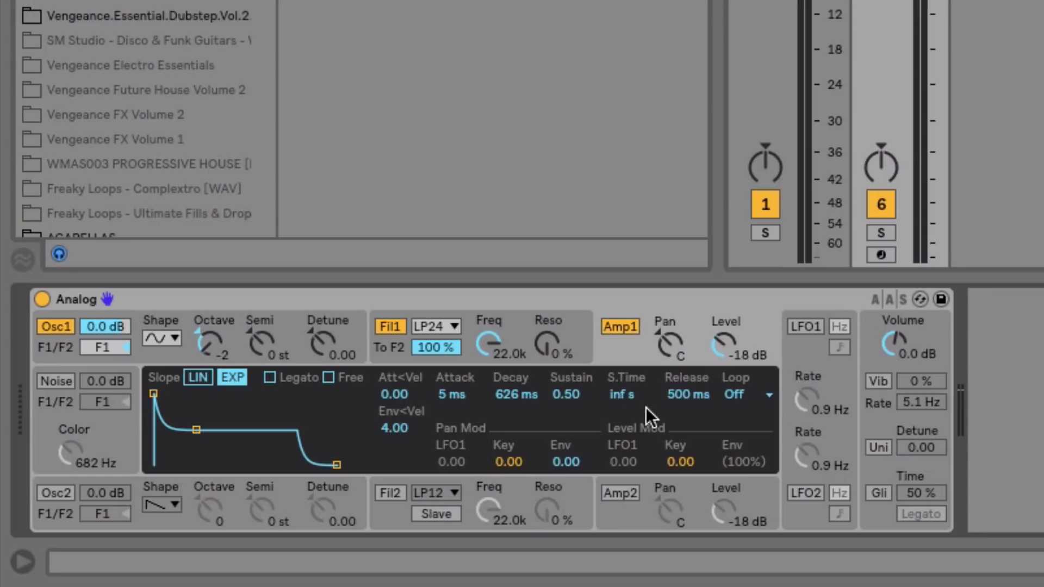
click(864, 354)
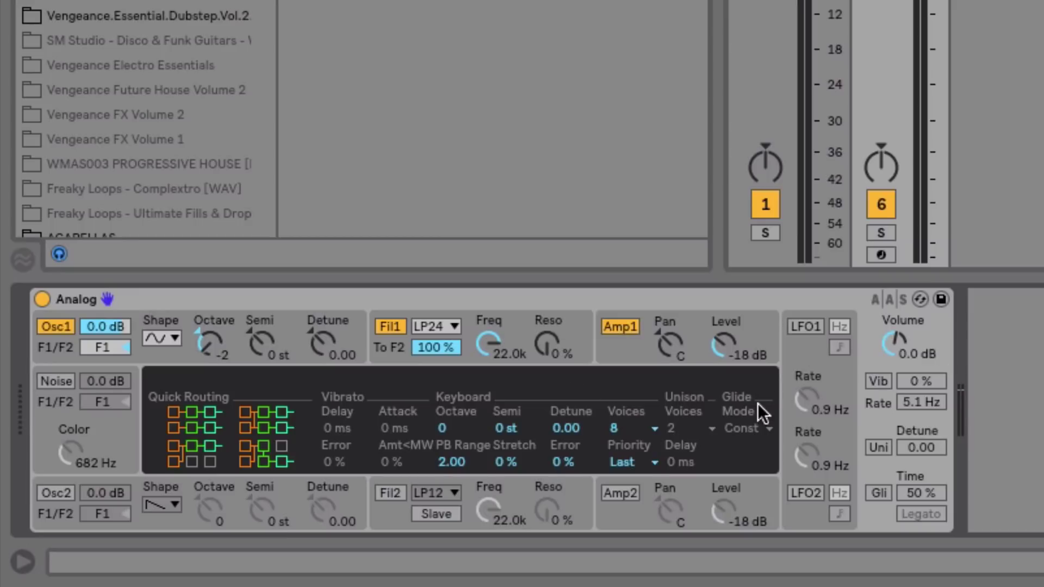
click(638, 423)
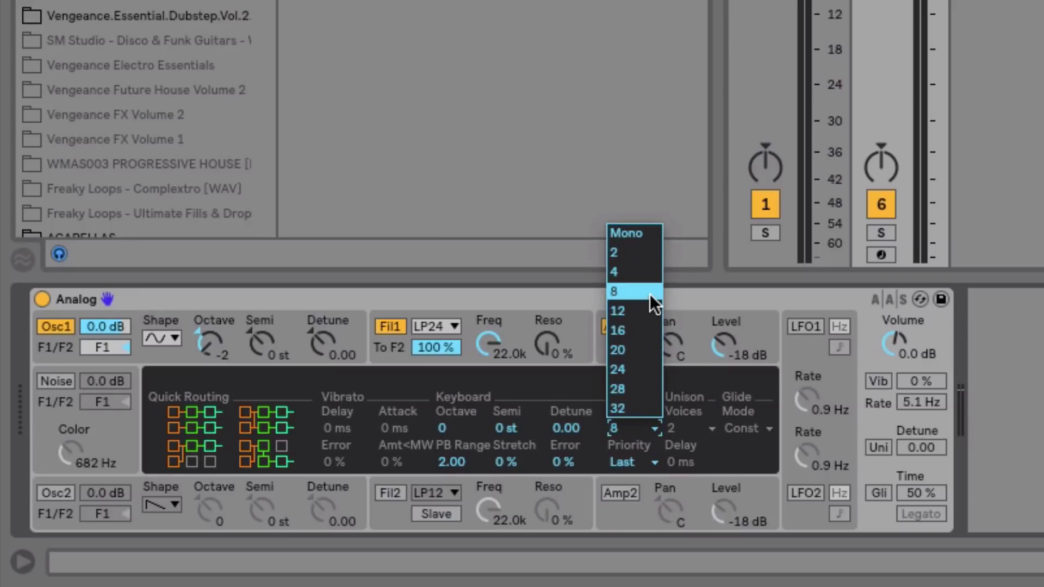
click(648, 233)
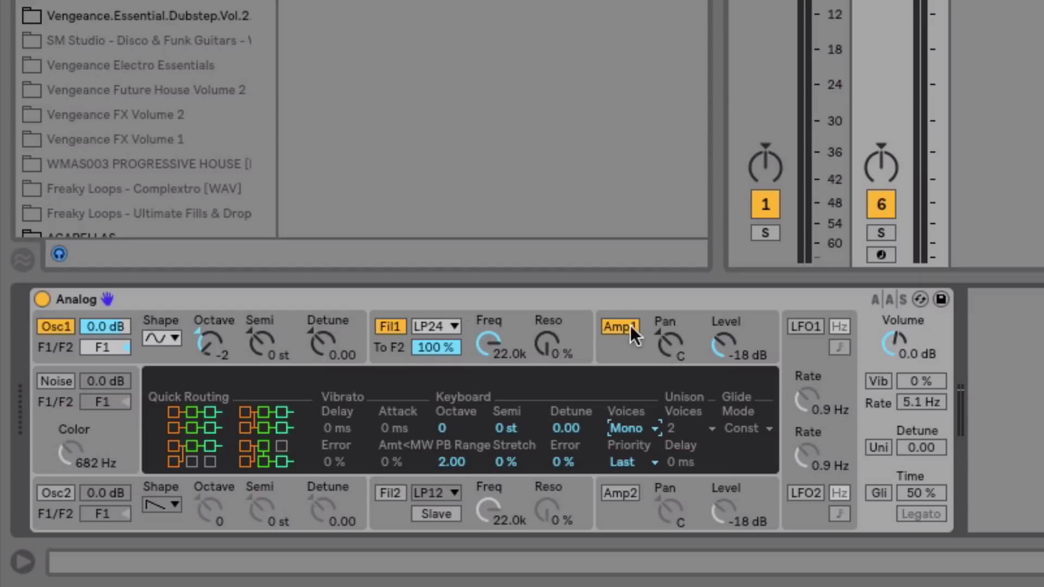
- Set the Amp1 envelope release to 45 ms, comparing shorter and longer values, and raise the Bass track volume to -3.4 dB
click(618, 353)
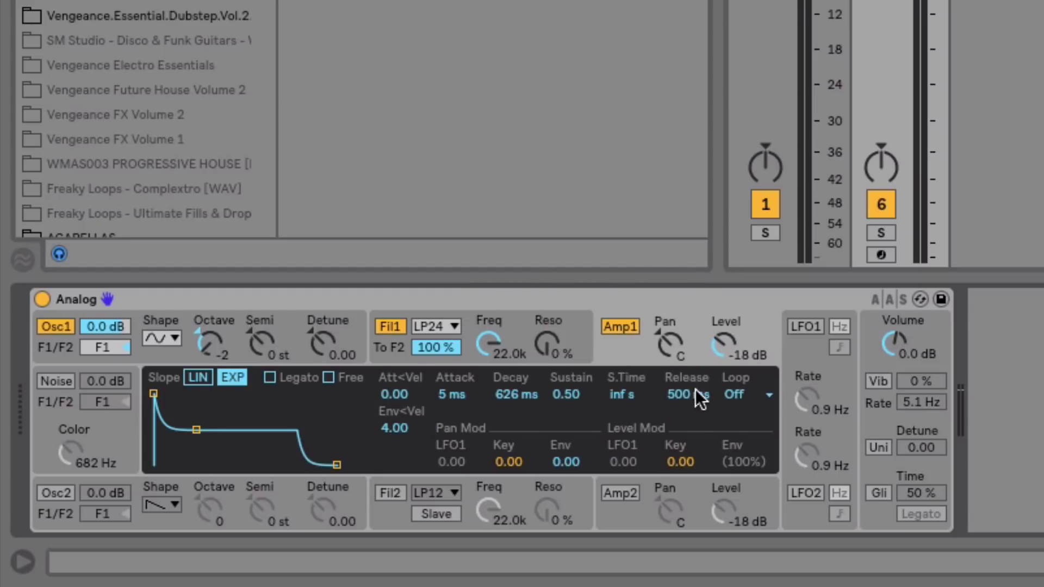
drag(697, 389, 696, 430)
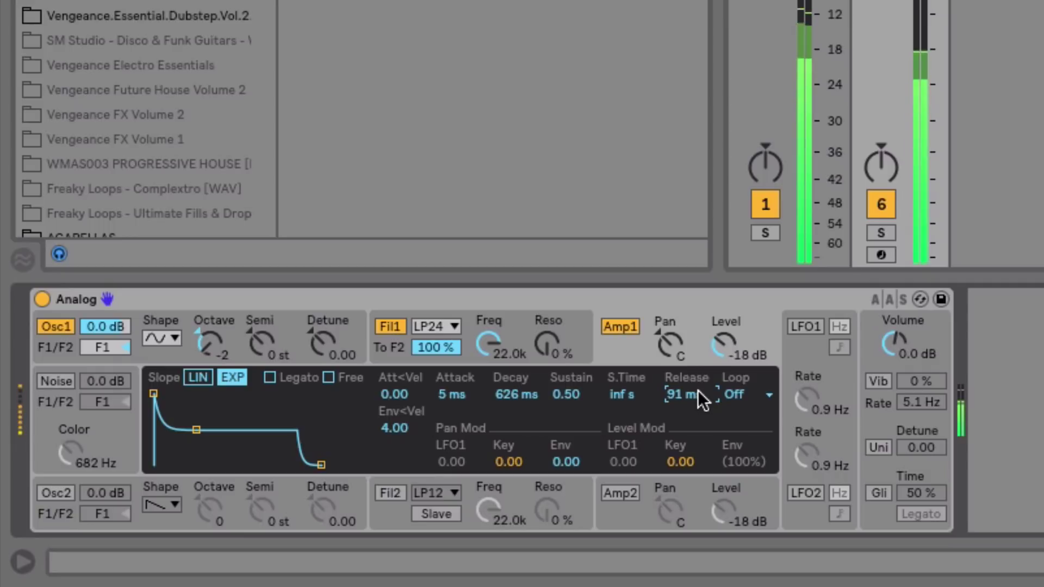
drag(932, 21, 932, 17)
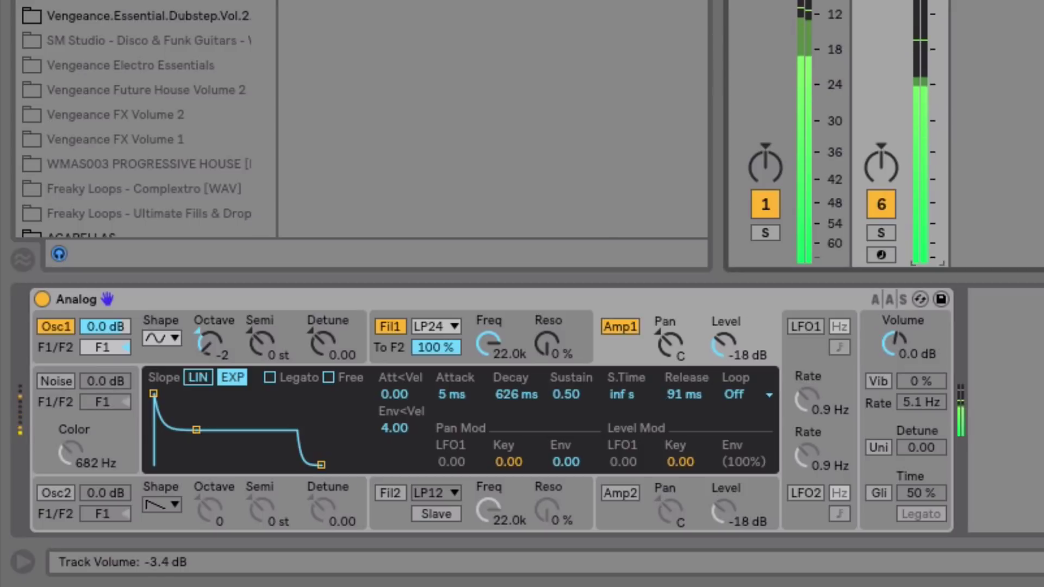
mouse_move(688, 390)
mouse_down()
mouse_move(688, 413)
mouse_move(689, 391)
mouse_up()
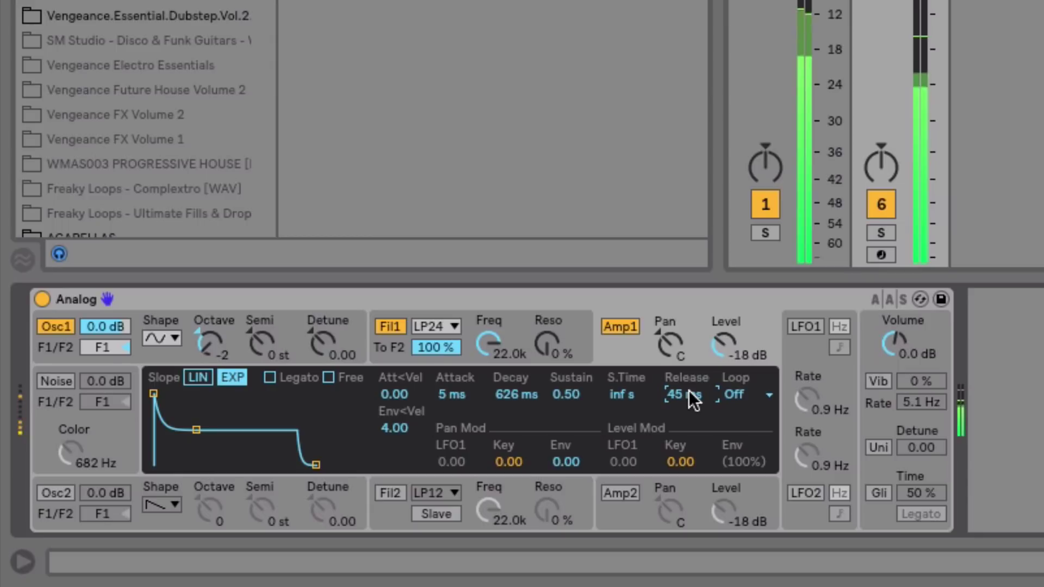
drag(690, 391, 689, 345)
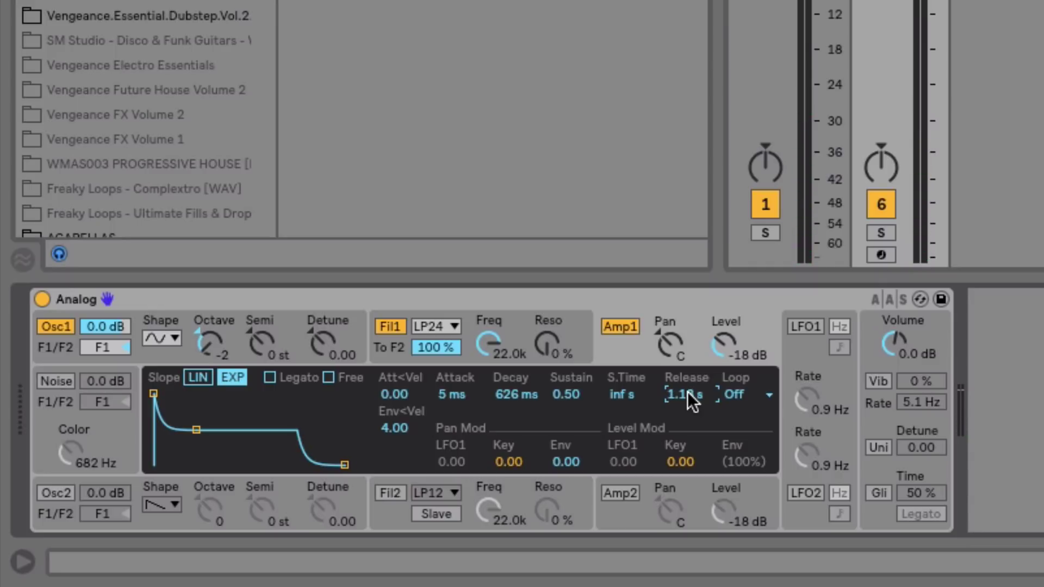
drag(687, 392, 664, 398)
- Lower the Amp1 envelope sustain to 0.23 while listening to the bassline
drag(566, 389, 565, 392)
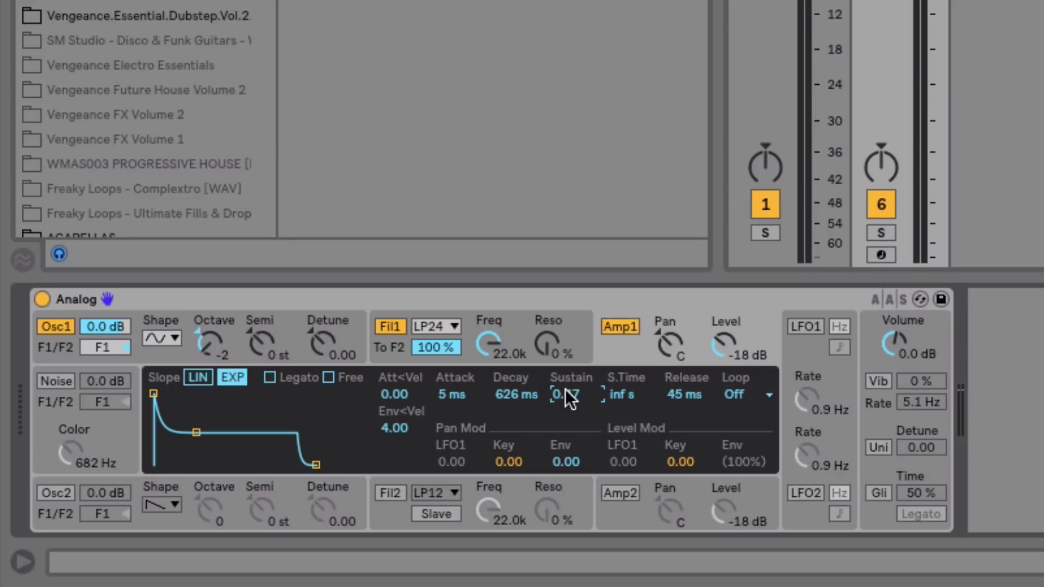
drag(565, 389, 565, 416)
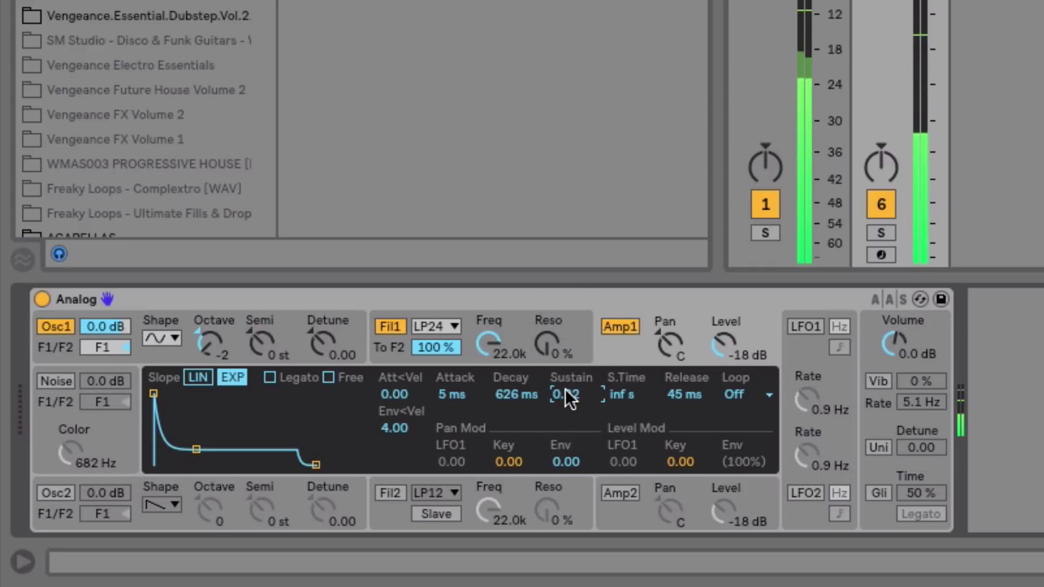
scroll(566, 390, up, 1)
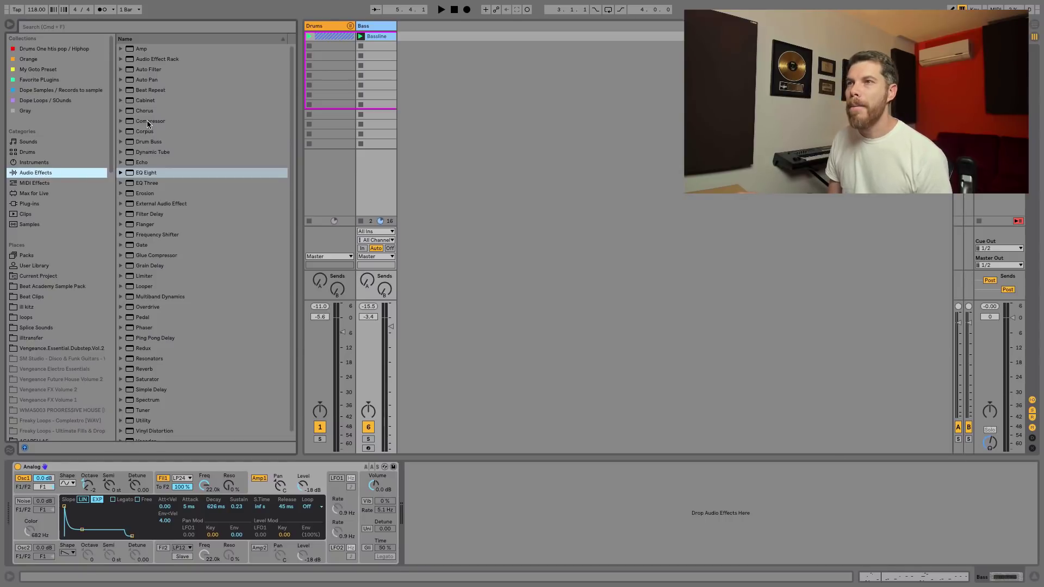
- Add a Compressor after Analog on the Bass track, expand its sidechain section and enable Sidechain
drag(147, 123, 458, 457)
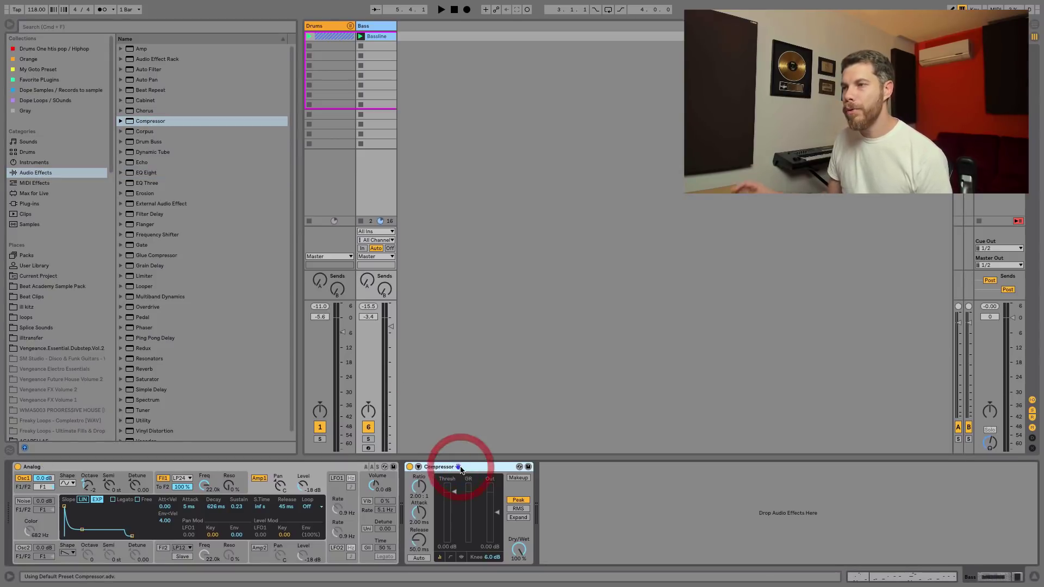
click(418, 466)
click(418, 467)
click(418, 467)
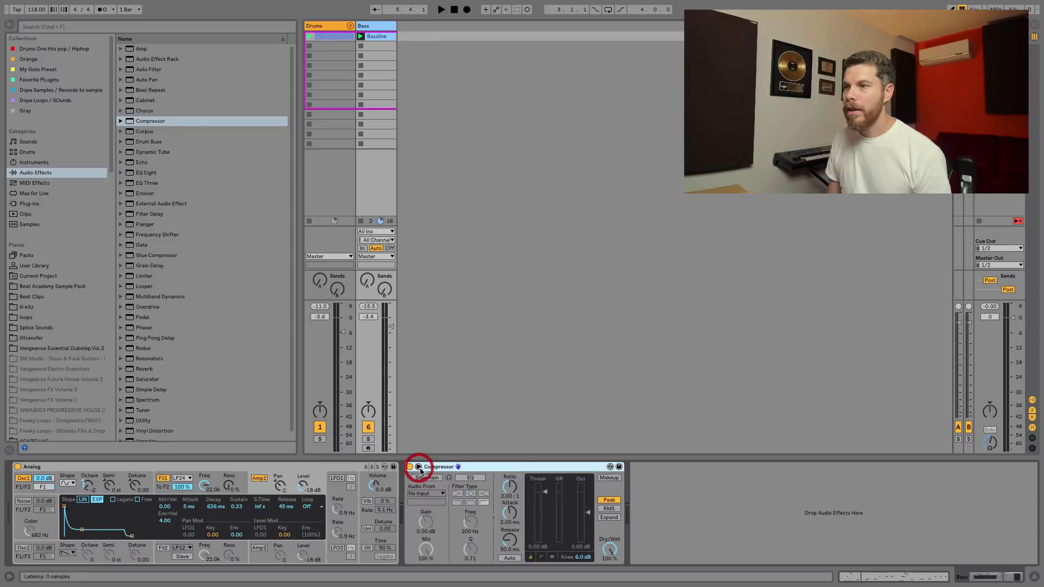
click(430, 478)
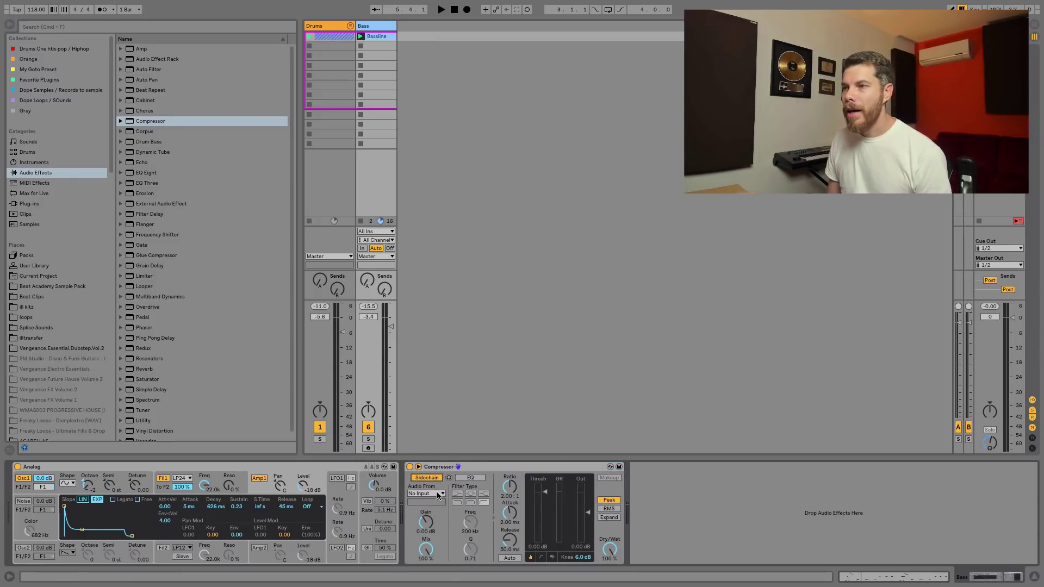
- Set the Compressor's sidechain source to the Kick and Clap track, tapped Pre FX
click(438, 494)
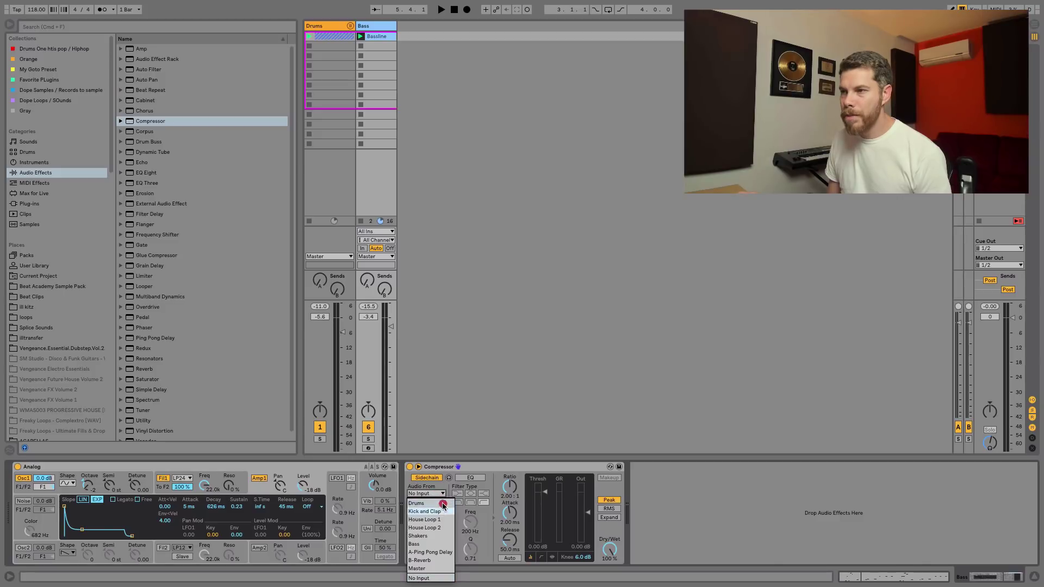
click(443, 510)
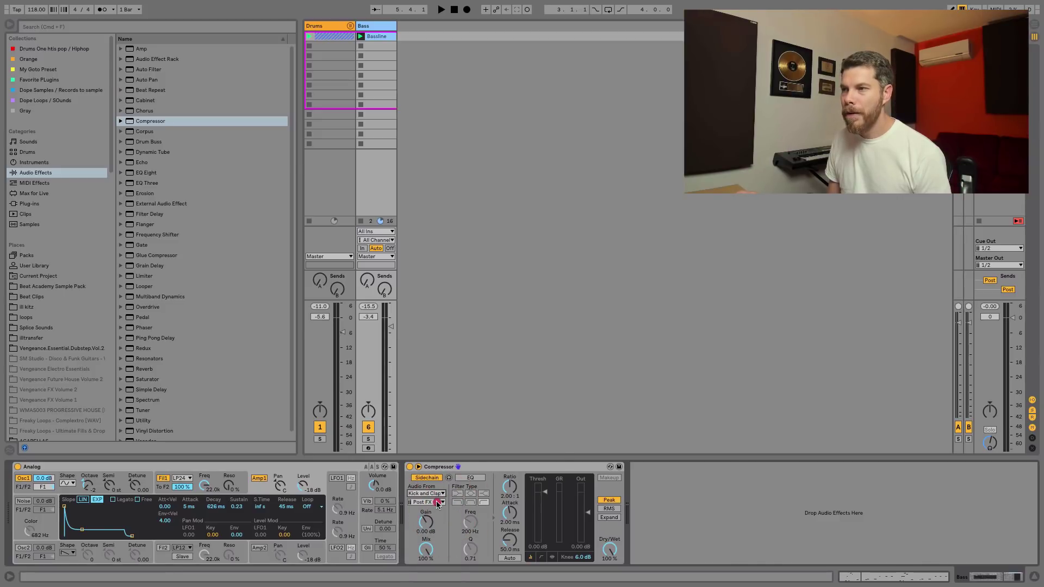
click(437, 502)
click(477, 356)
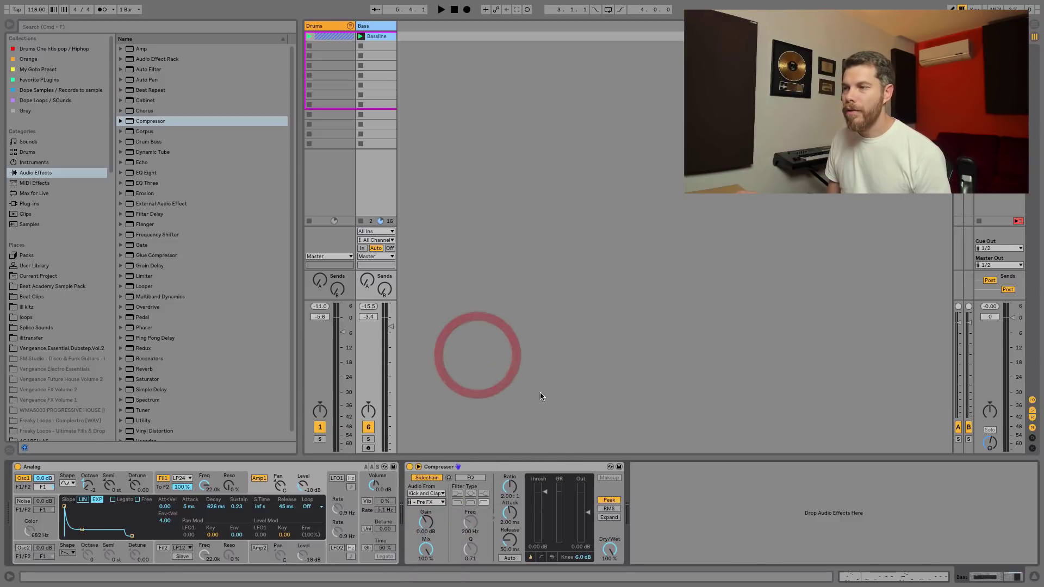
- Play the beat, lower the Compressor threshold to about -20.7 dB and raise the Bass track volume to -3.2 dB
key(space)
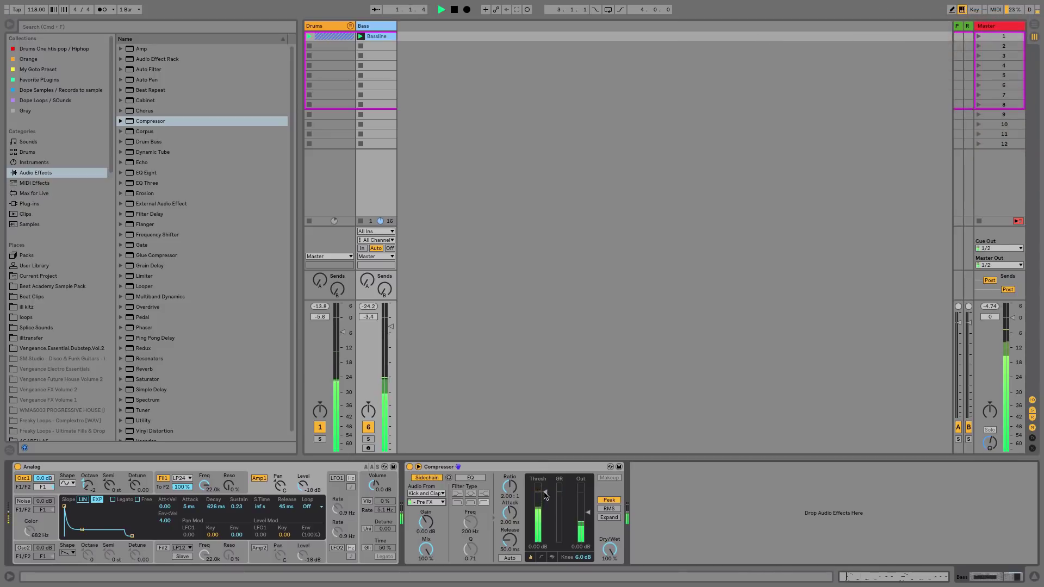
drag(542, 492, 546, 520)
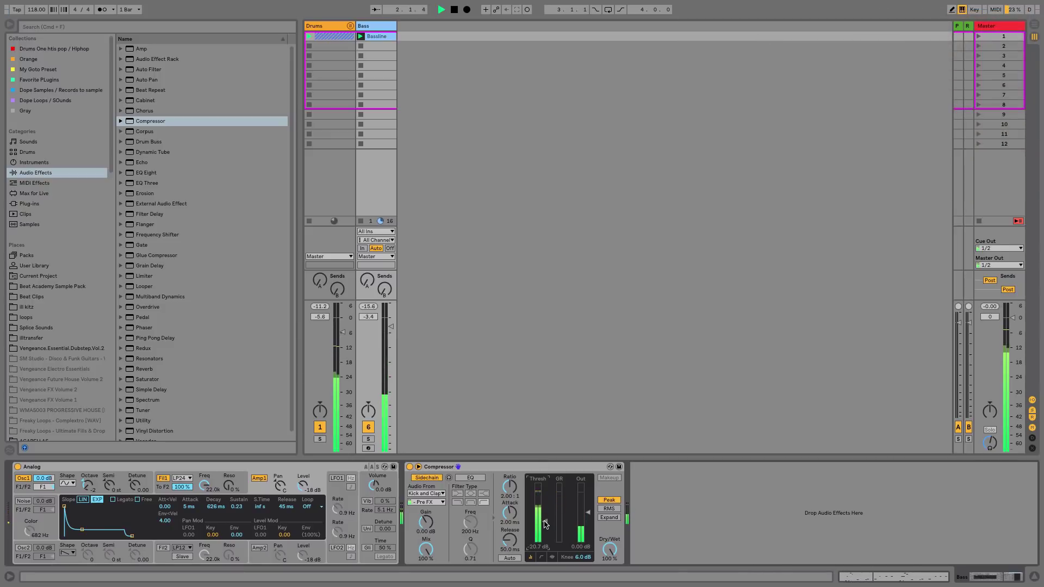
drag(376, 322, 376, 321)
key(space)
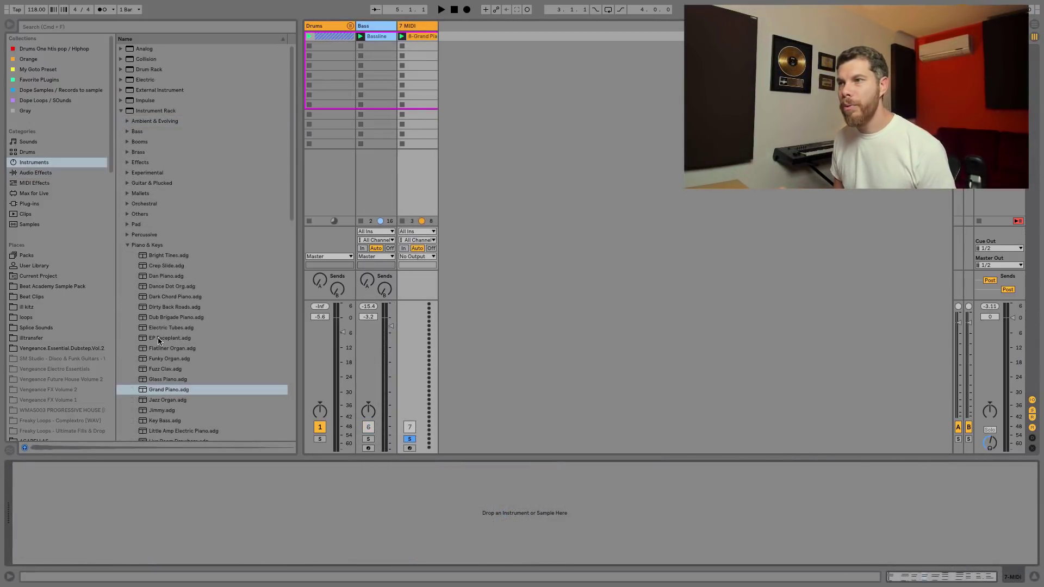
- Load the Grand Piano preset onto the 7 MIDI track and open its piano clip in the note editor
click(155, 391)
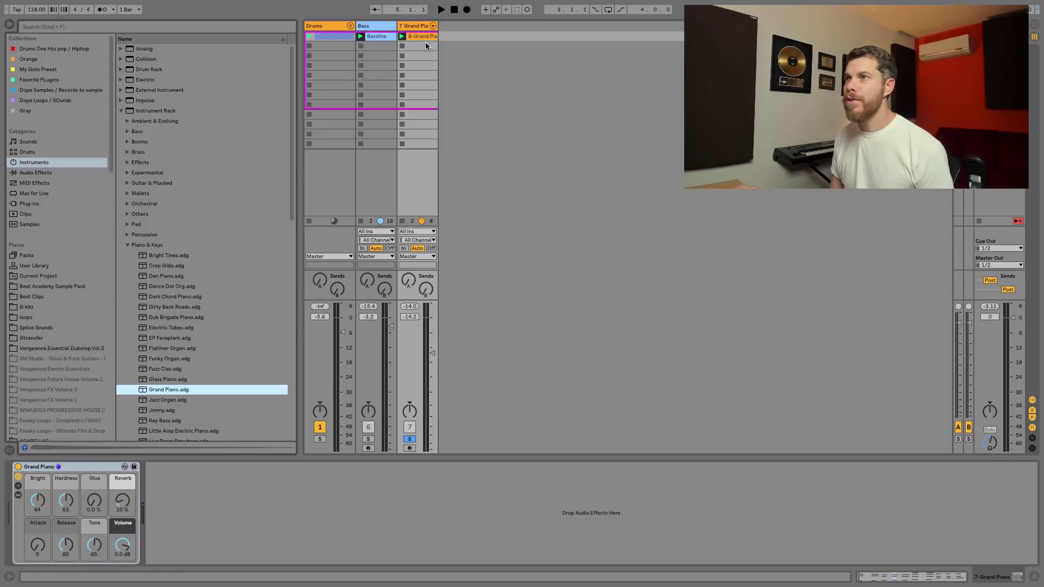
click(424, 37)
click(468, 240)
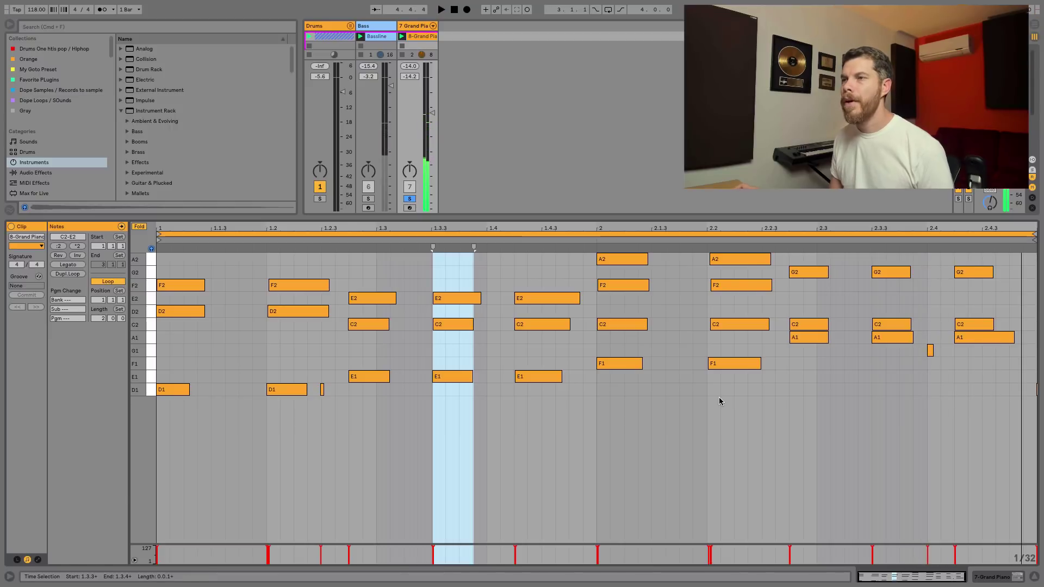
- Add the OTT preset of Multiband Dynamics after Grand Piano on the piano track
key(shift+Tab)
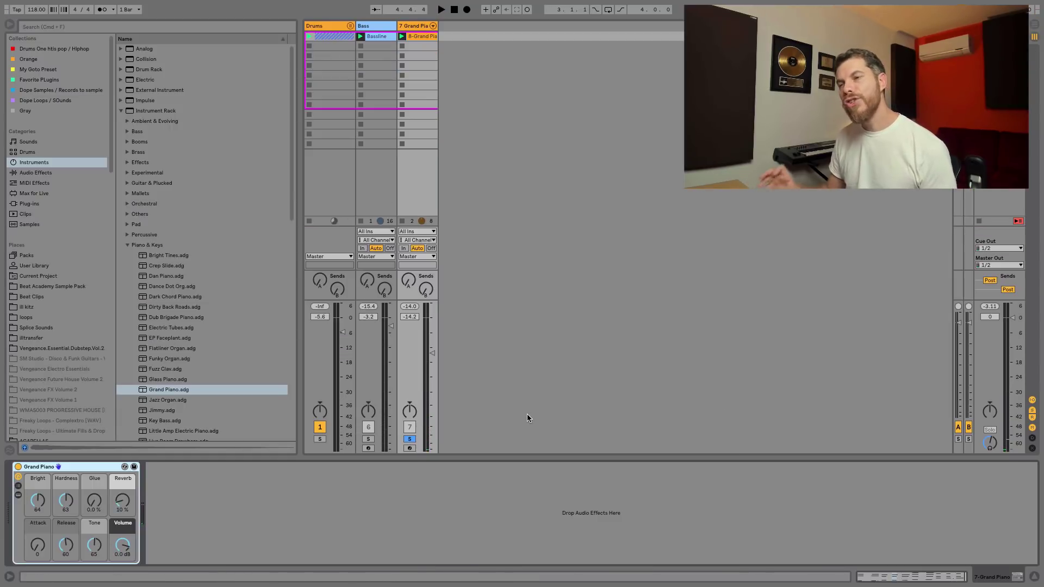
click(51, 169)
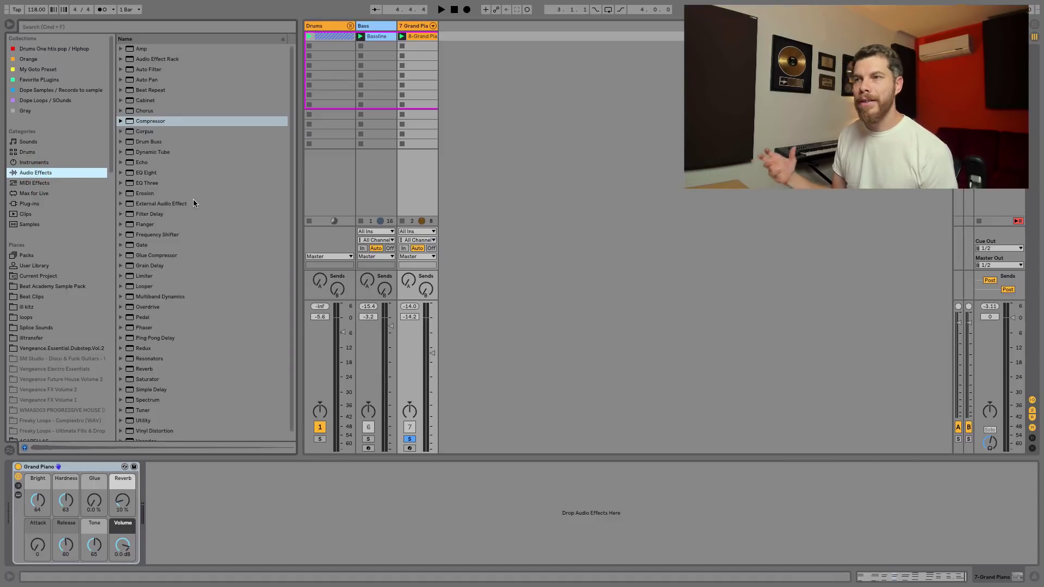
click(120, 297)
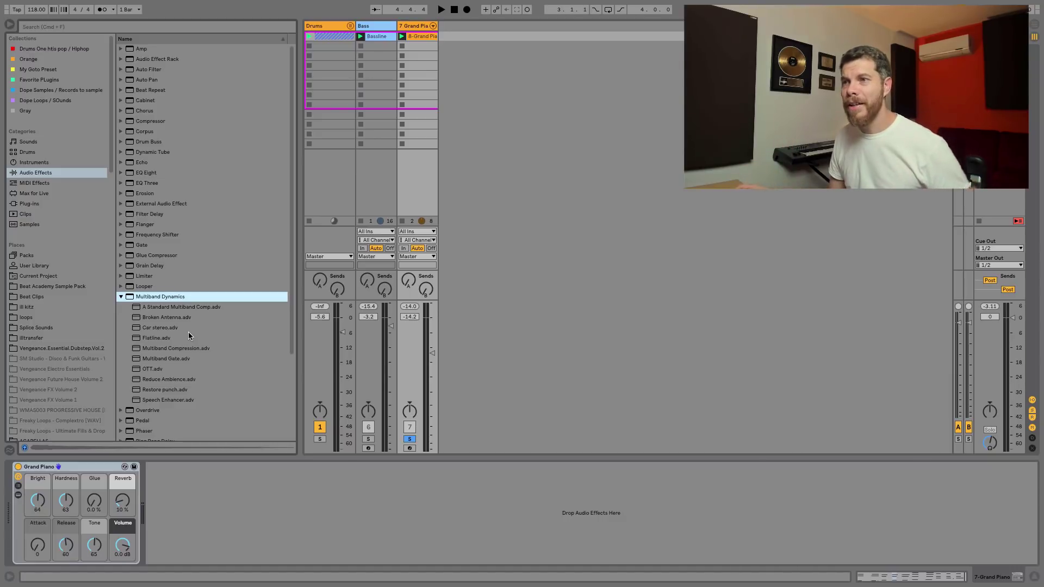
click(149, 372)
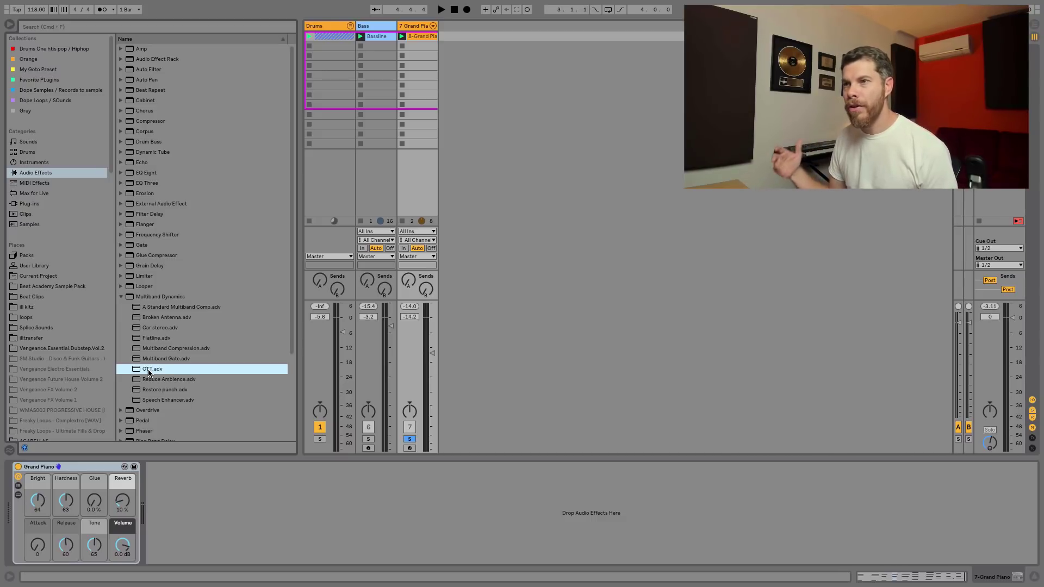
drag(148, 370, 177, 532)
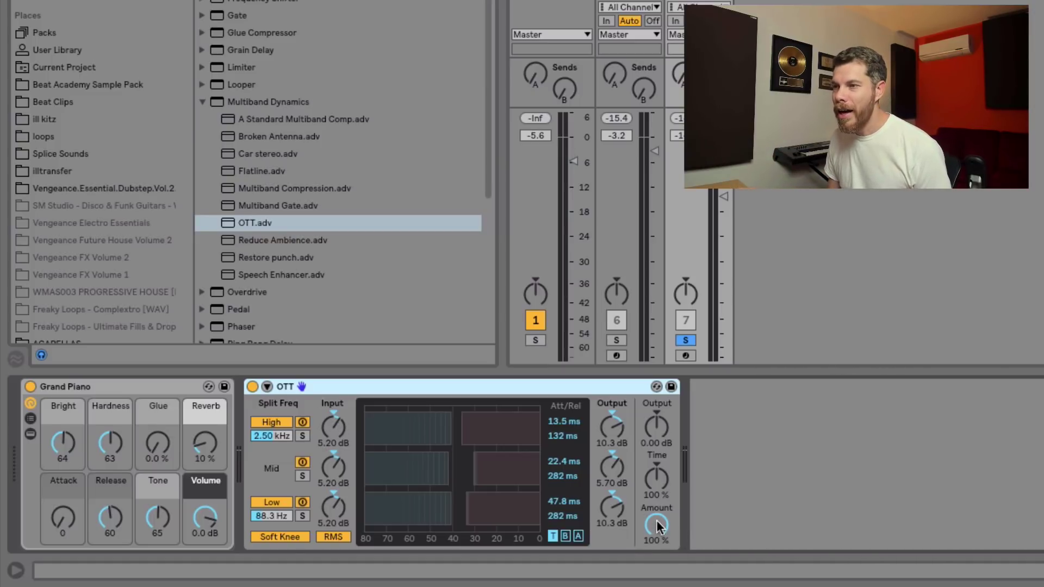
- Play the soloed piano and reduce the OTT Amount to 45 %
drag(659, 526, 658, 576)
key(space)
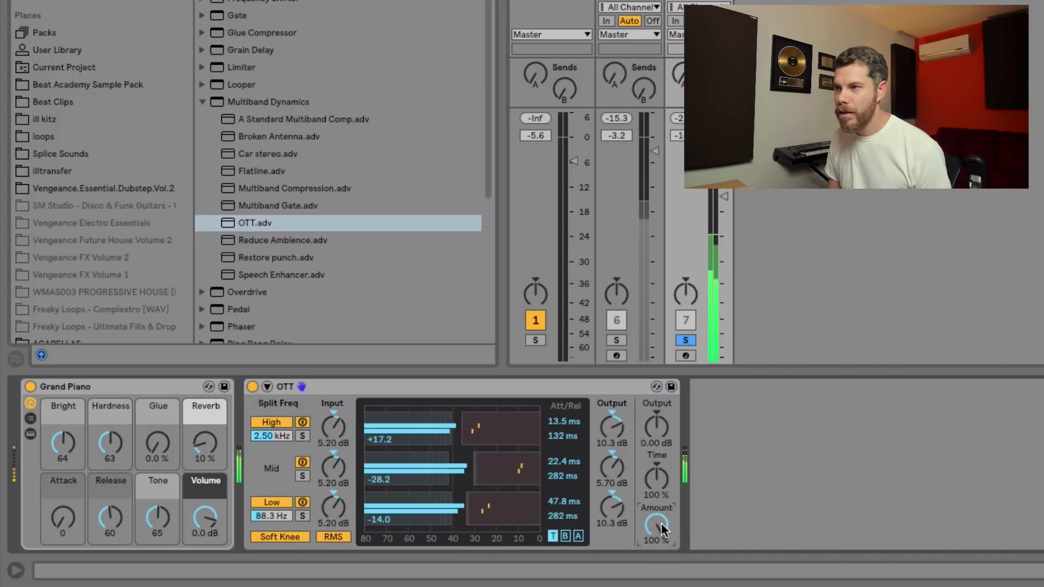
drag(659, 526, 659, 559)
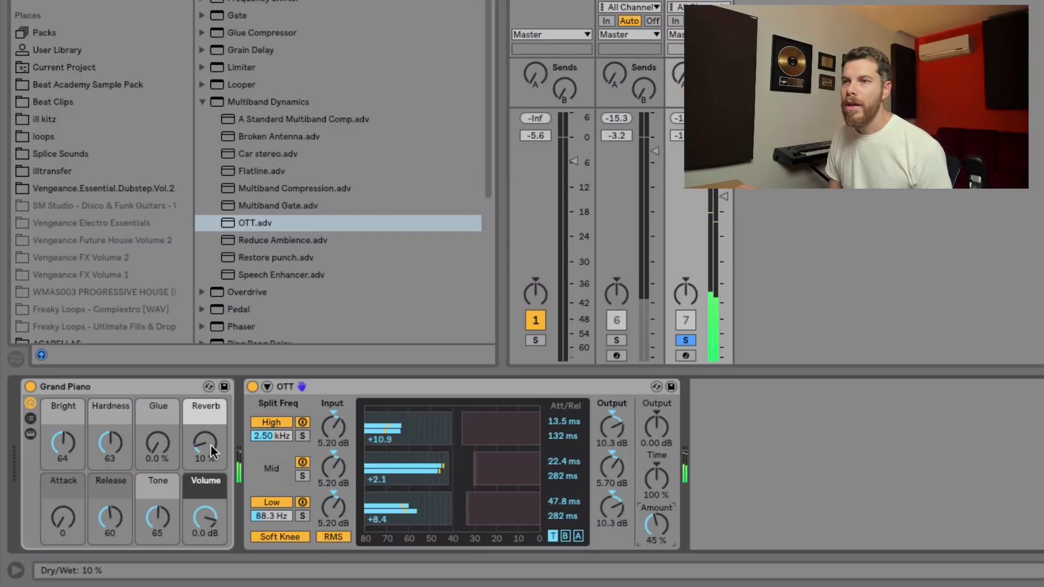
- Set the Grand Piano's Reverb to 0 %, Bright to 90, Release to 51 and Hardness to 30
drag(209, 443, 209, 468)
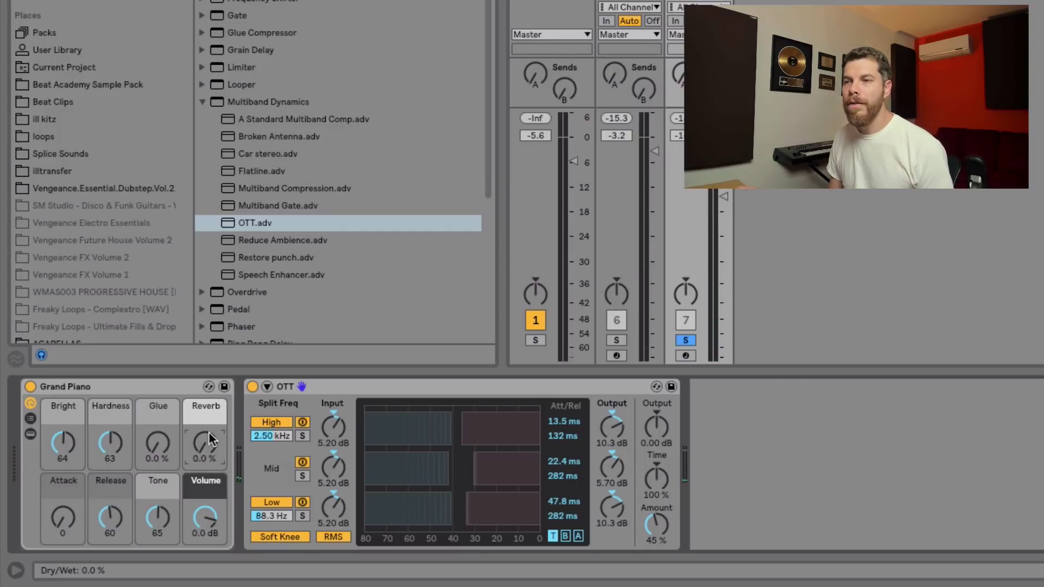
click(123, 508)
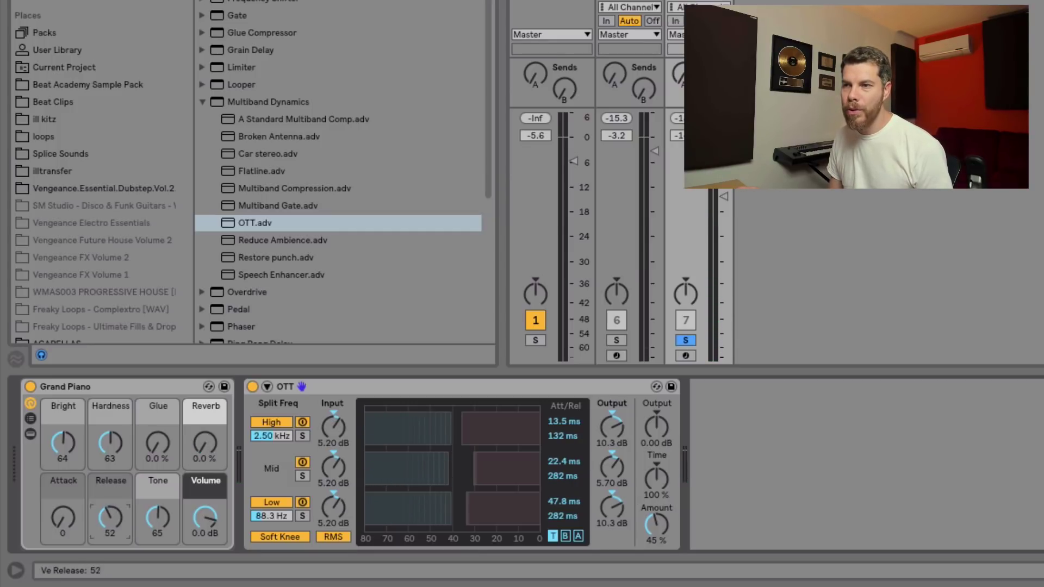
drag(117, 510, 117, 511)
drag(62, 443, 64, 437)
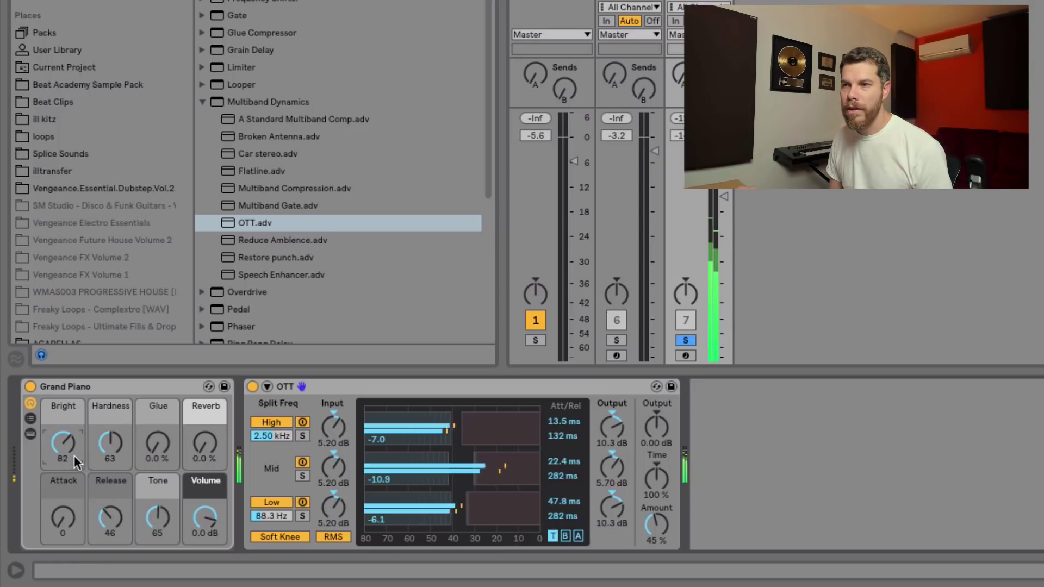
drag(120, 521, 121, 520)
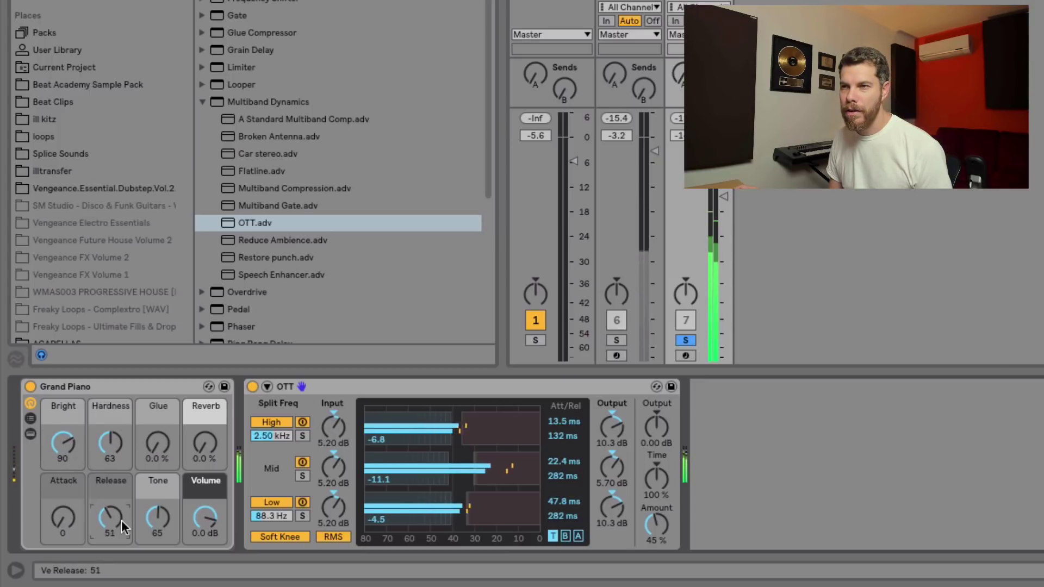
click(113, 450)
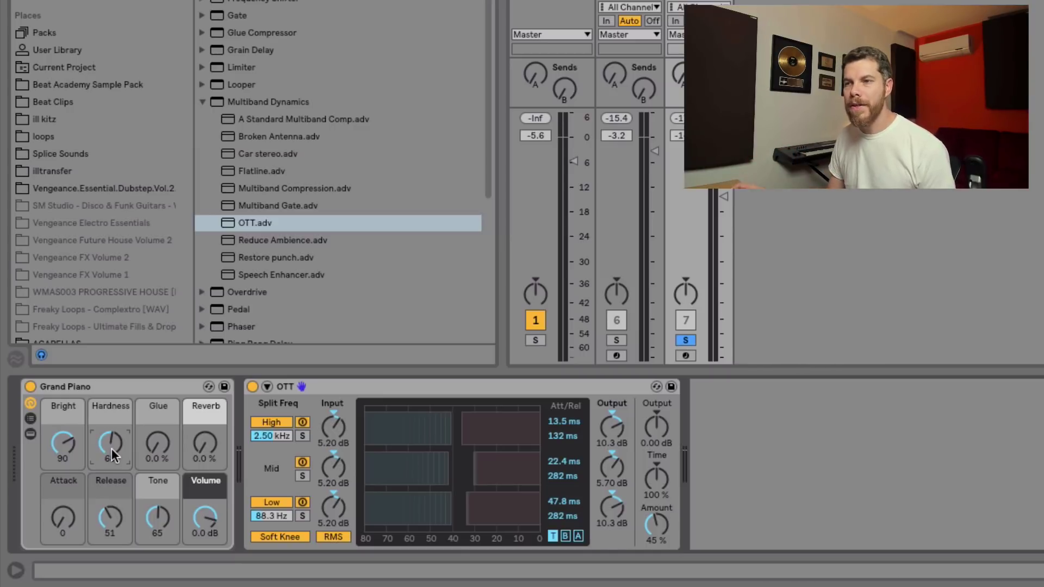
mouse_move(112, 448)
mouse_down()
mouse_move(112, 424)
mouse_move(112, 500)
mouse_move(112, 440)
mouse_move(109, 449)
mouse_up()
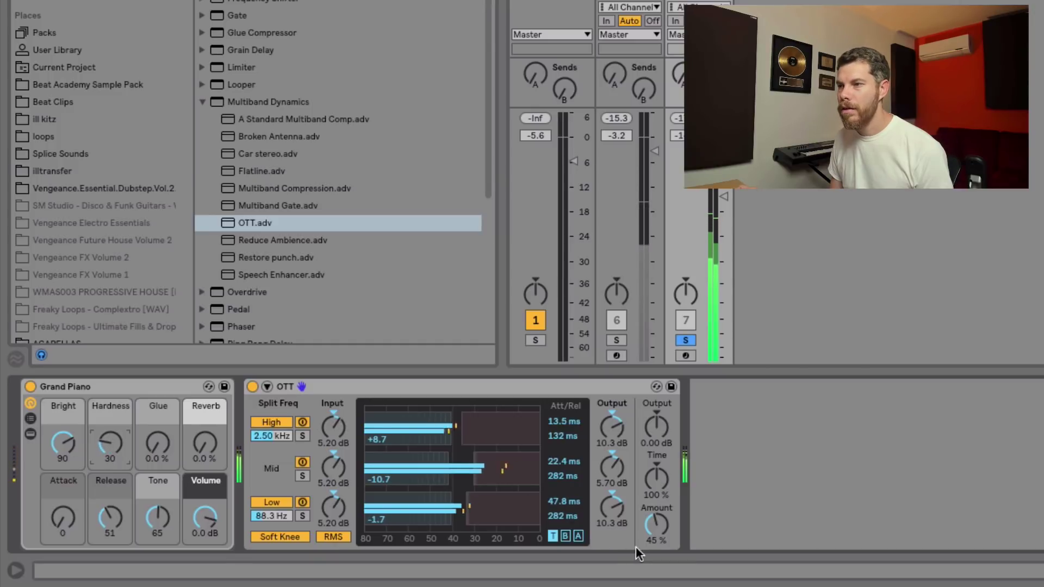
- Raise the OTT Amount to 55 % and compare the piano with OTT bypassed and active, leaving OTT on
click(647, 528)
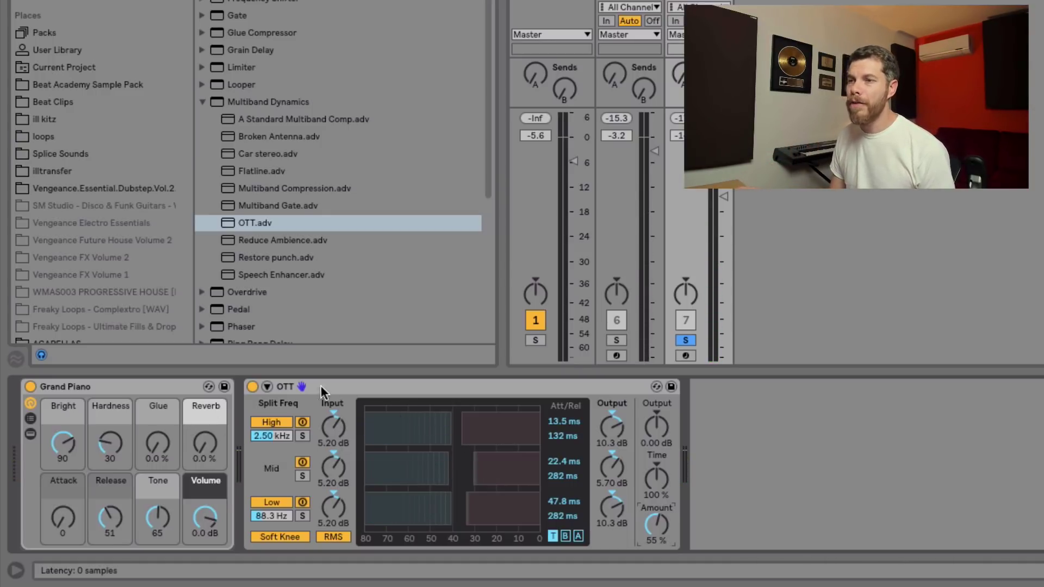
click(252, 387)
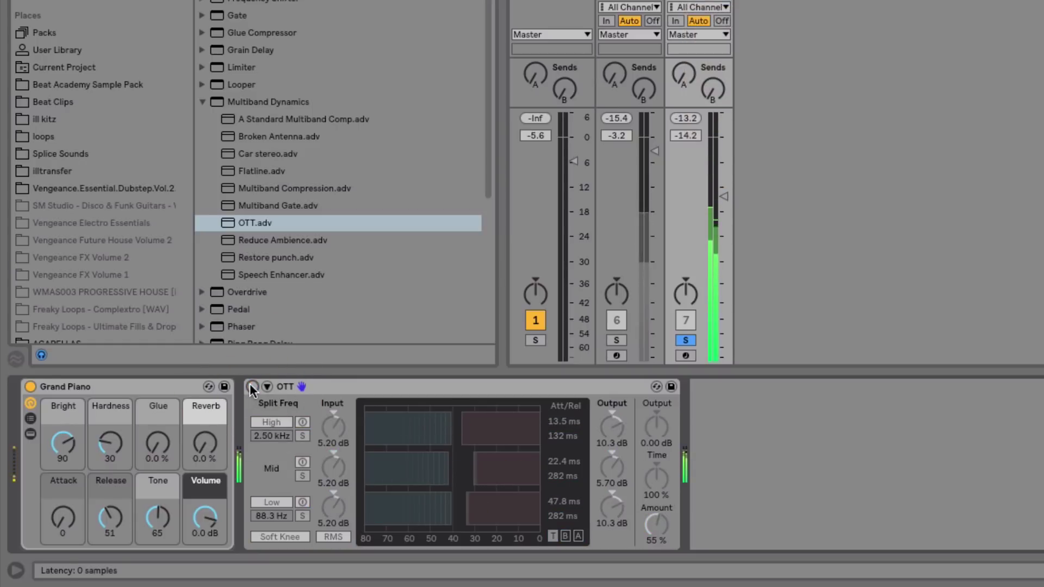
click(252, 387)
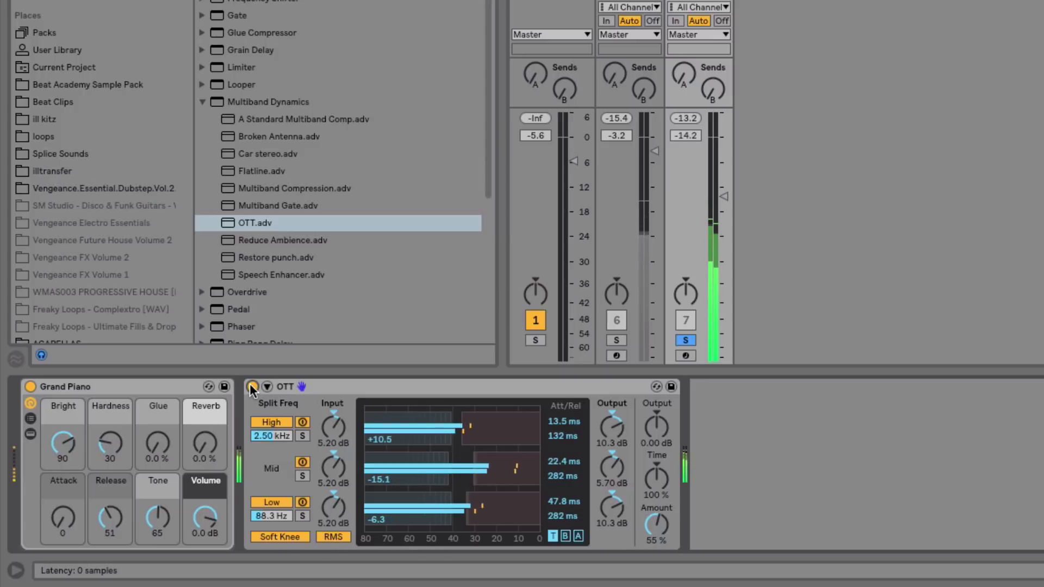
click(251, 387)
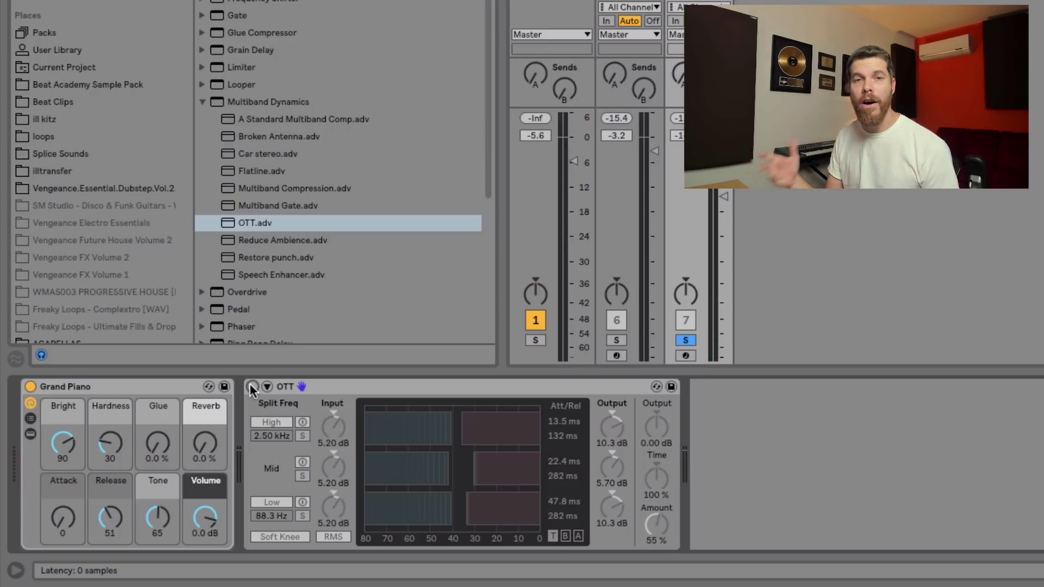
click(252, 387)
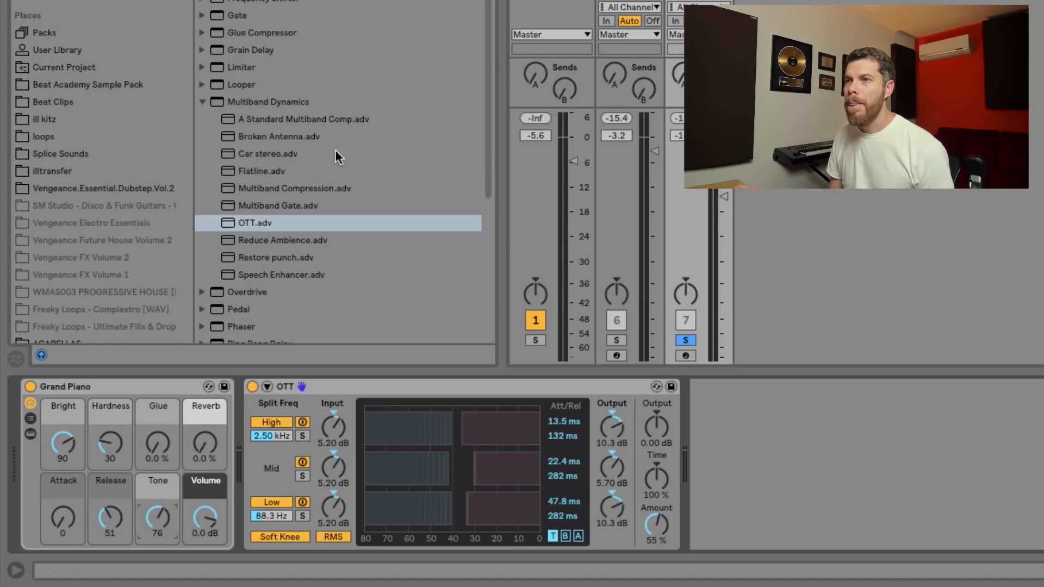
- Unsolo the Grand Piano track, lower its volume in the mix and raise the OTT Amount to 58 %
click(685, 339)
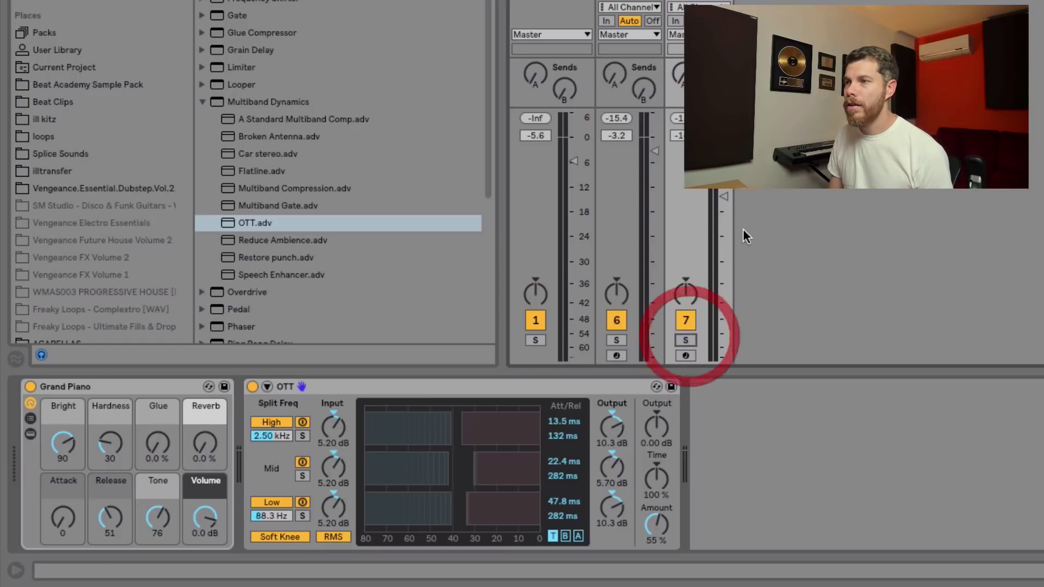
drag(721, 194, 723, 205)
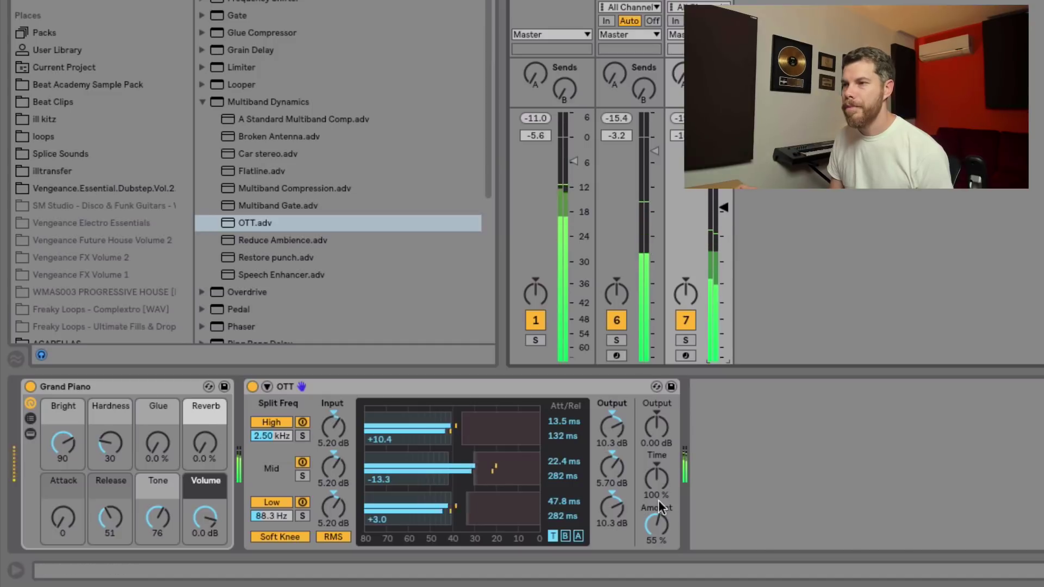
scroll(658, 527, up, 3)
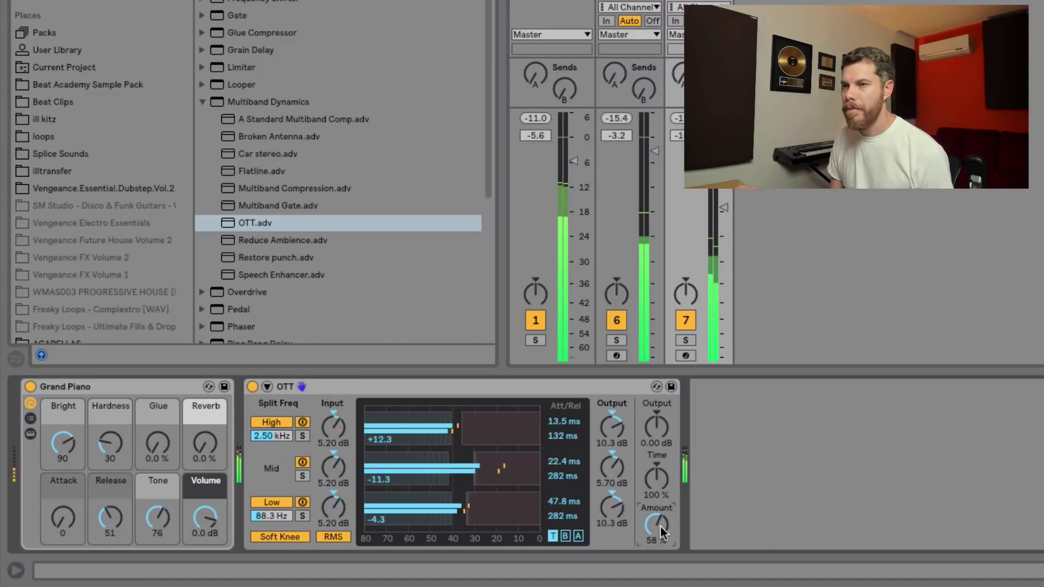
- Set the Grand Piano's Tone to 107 and Release to 56, with the track volume at -17.5 dB
drag(167, 516, 164, 516)
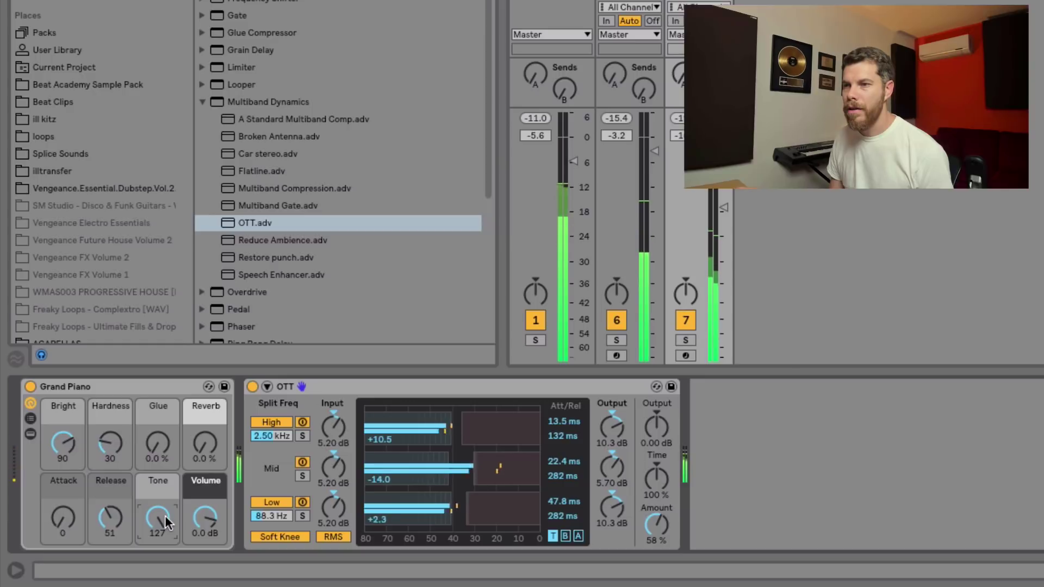
scroll(165, 515, down, 5)
scroll(109, 515, up, 2)
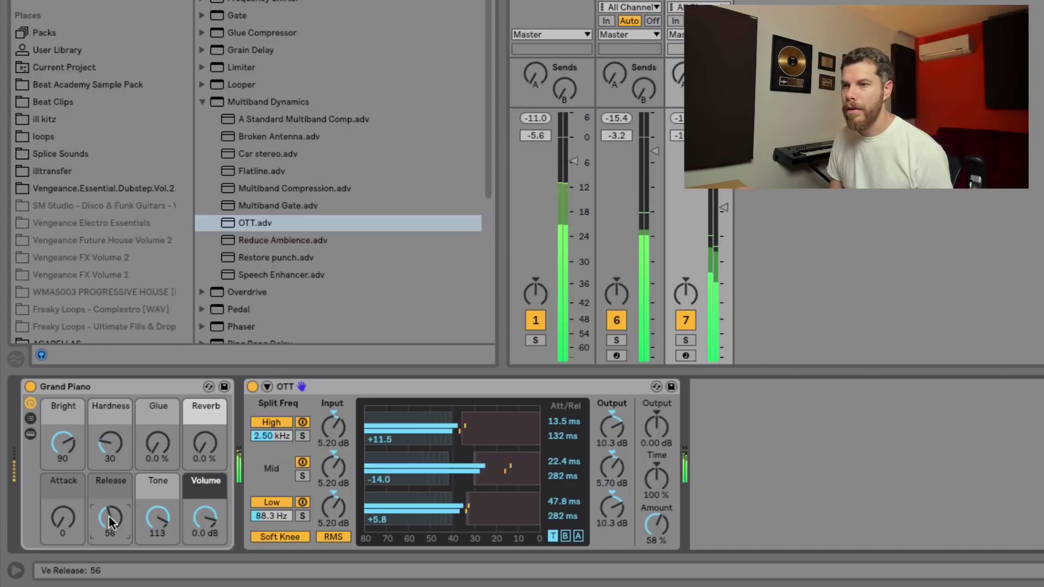
drag(164, 515, 164, 520)
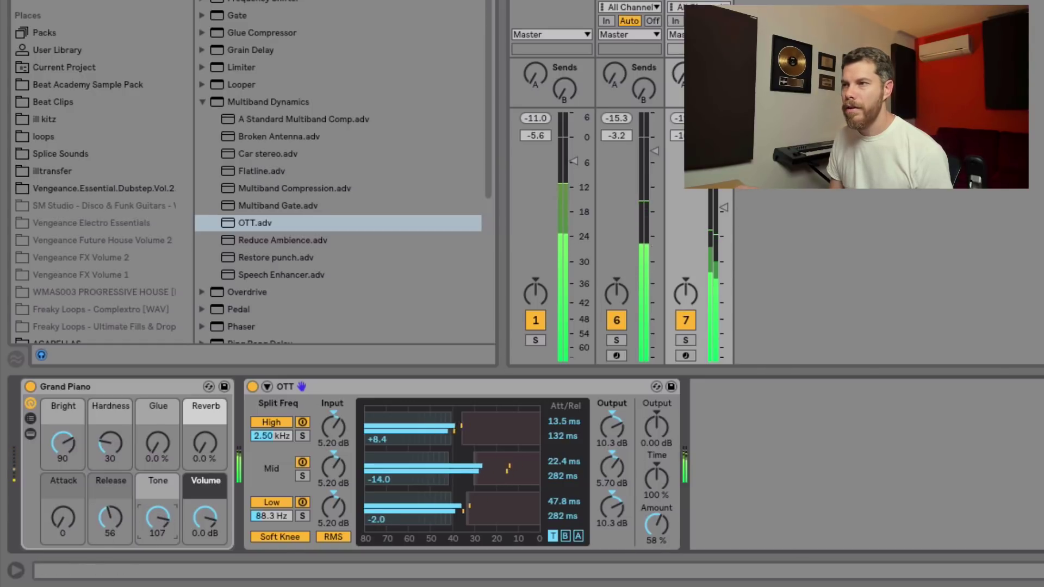
click(723, 206)
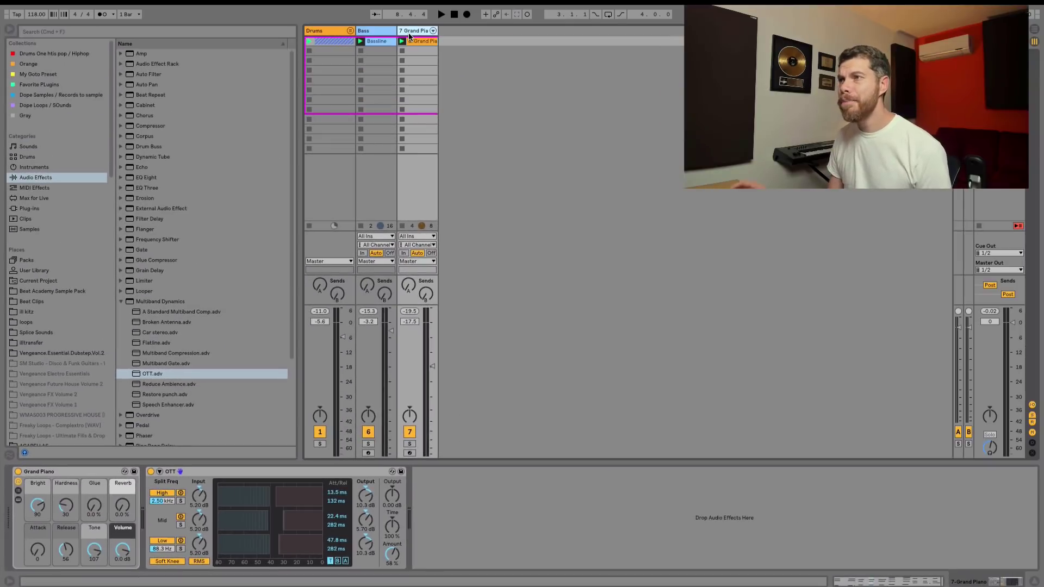
- Duplicate the Grand Piano track and add a Pitch MIDI effect set to +12 st before the copy's instrument
click(408, 33)
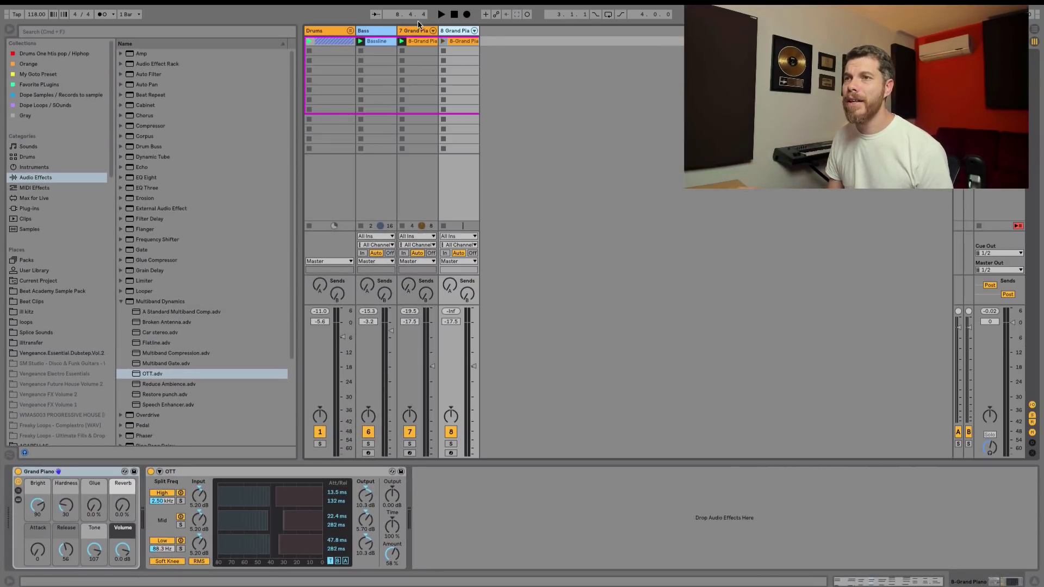
click(47, 189)
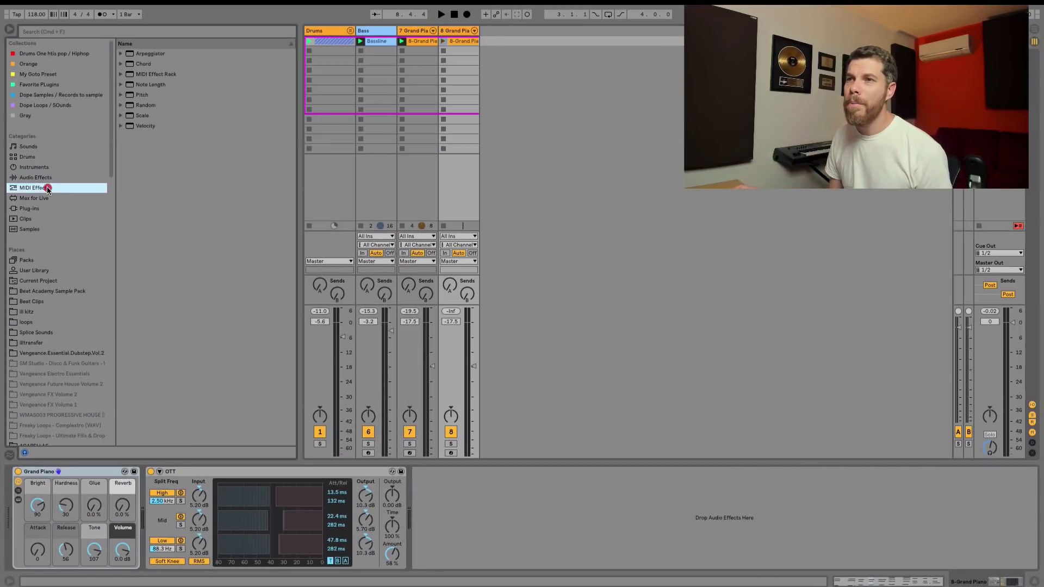
click(136, 95)
double_click(136, 95)
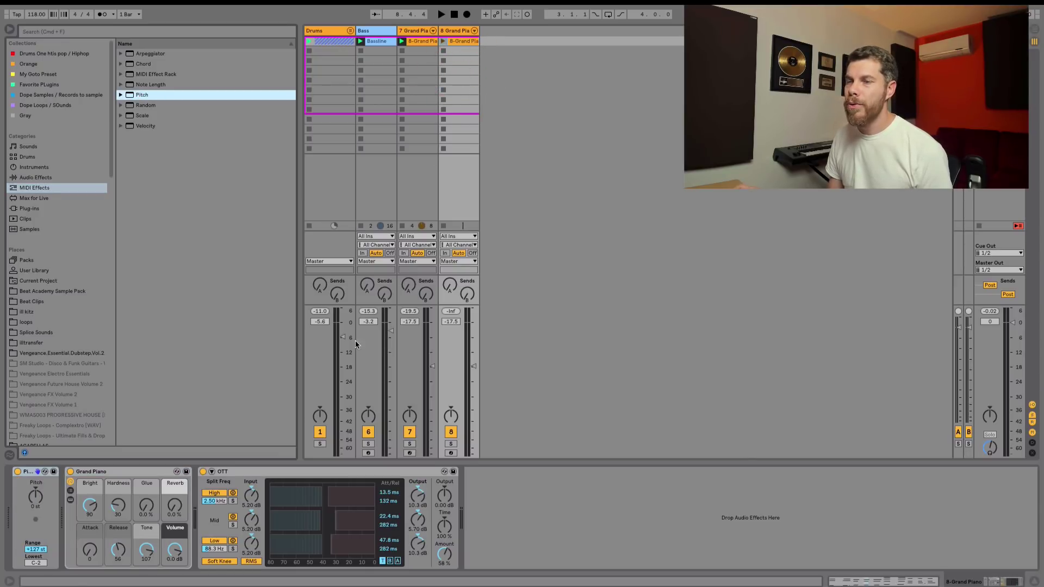
click(39, 496)
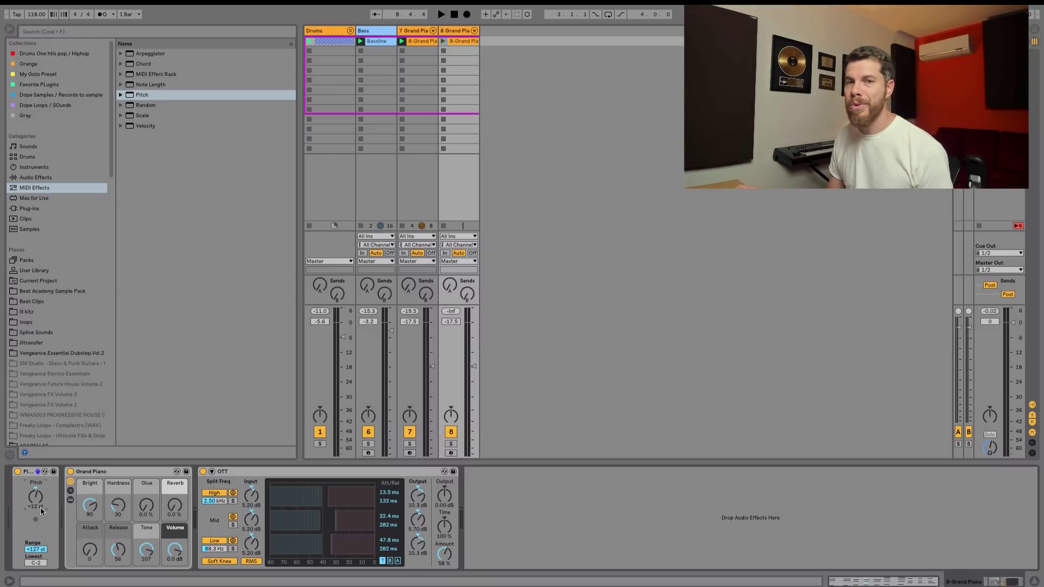
- Solo the duplicated piano track, launch its clip and lower the track volume to -18.6 dB
click(451, 444)
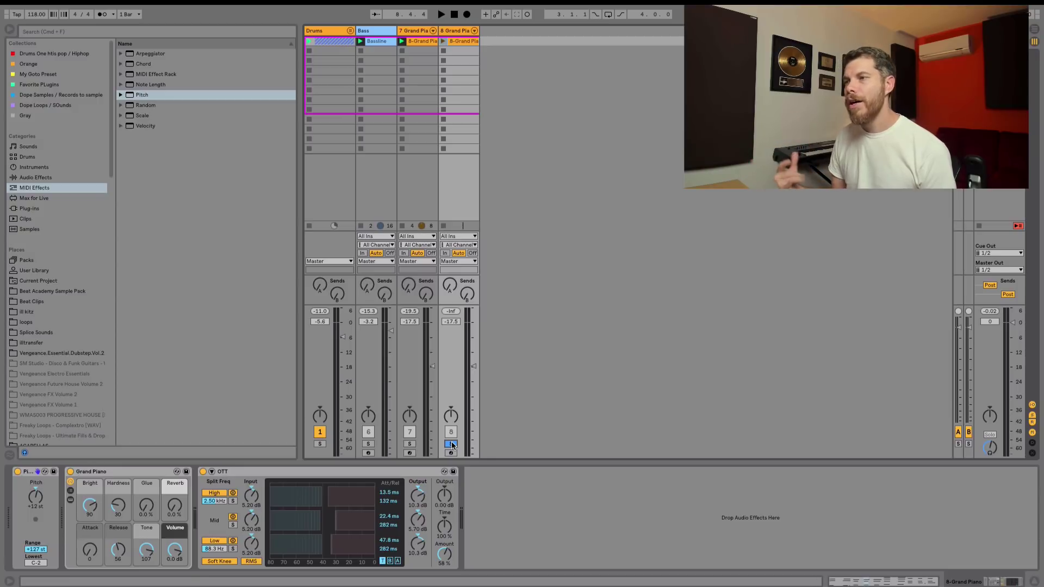
key(space)
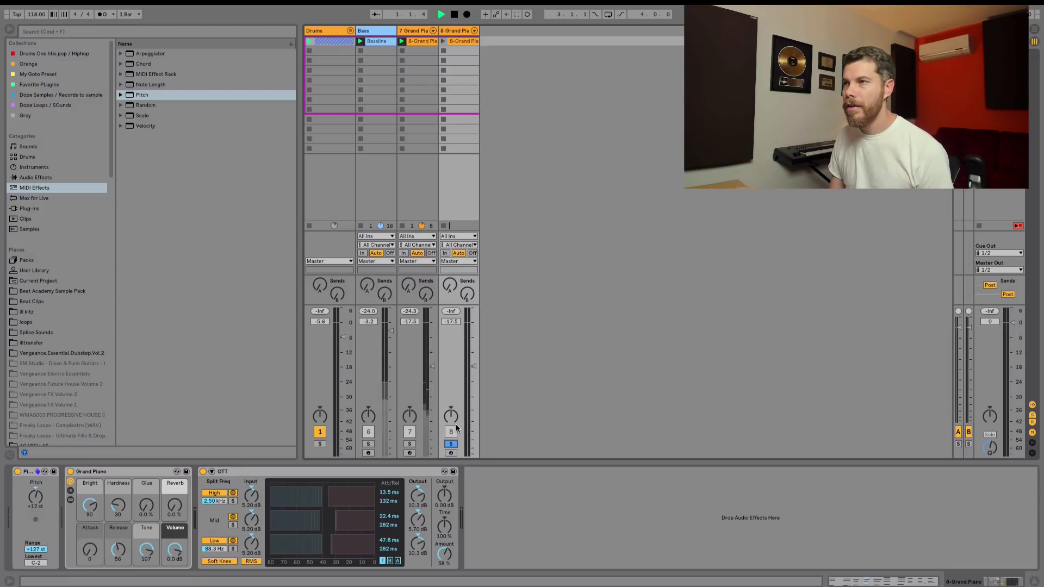
click(444, 41)
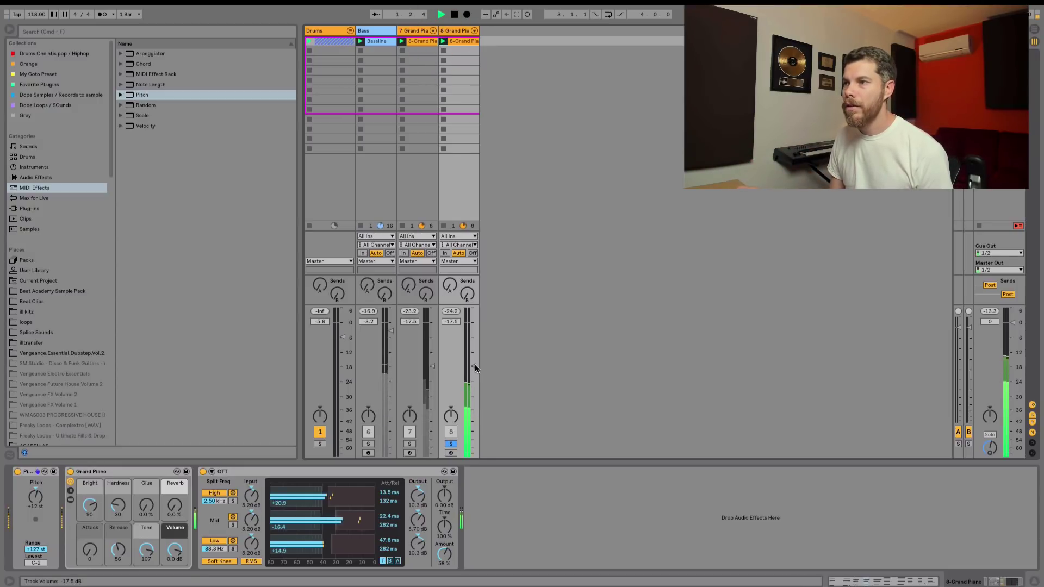
drag(475, 366, 475, 369)
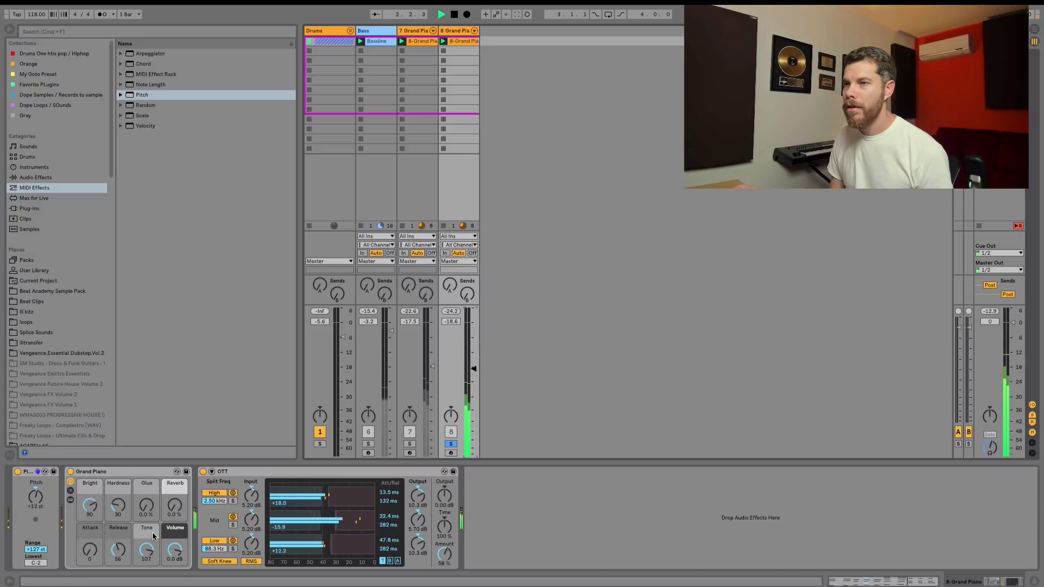
- Set the duplicated piano's Reverb to 12 % and its OTT Amount to 32 %, and play it back
key(space)
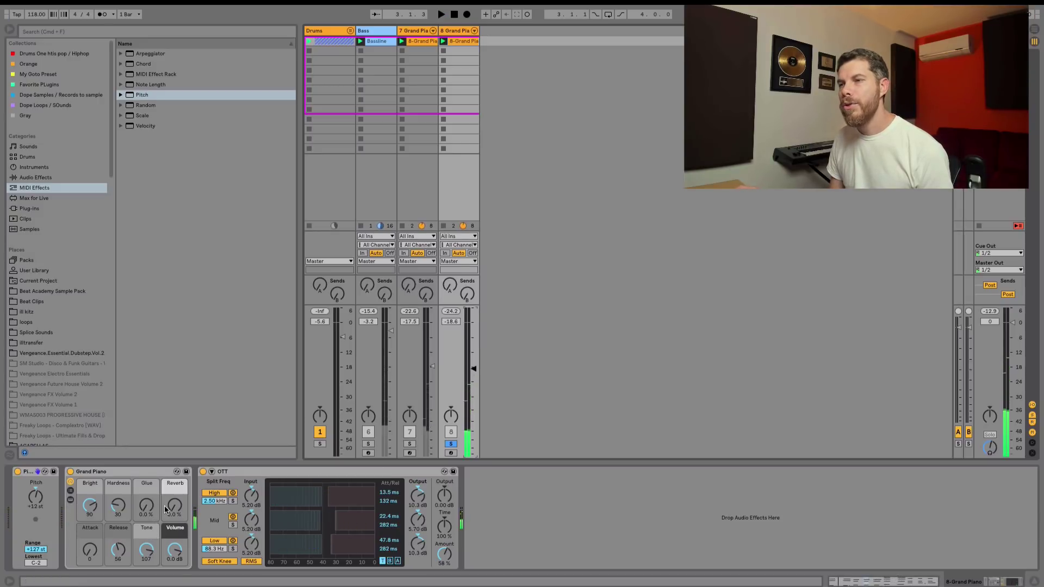
drag(174, 506, 177, 520)
key(space)
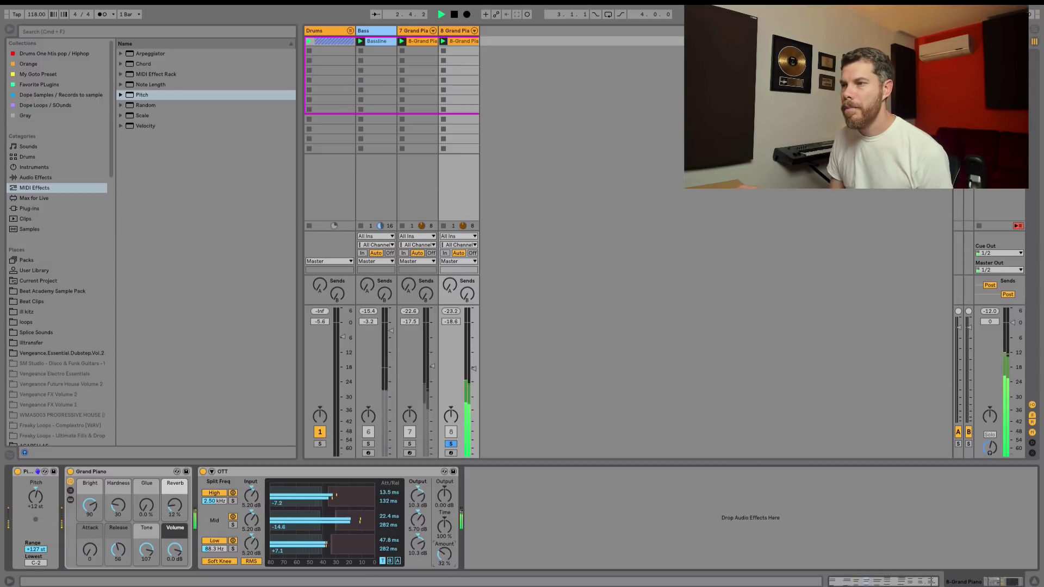
- Unsolo the duplicated piano and balance the mix: original piano at -17.3 dB, duplicate at -27.8 dB and Bass at -2.1 dB
key(space)
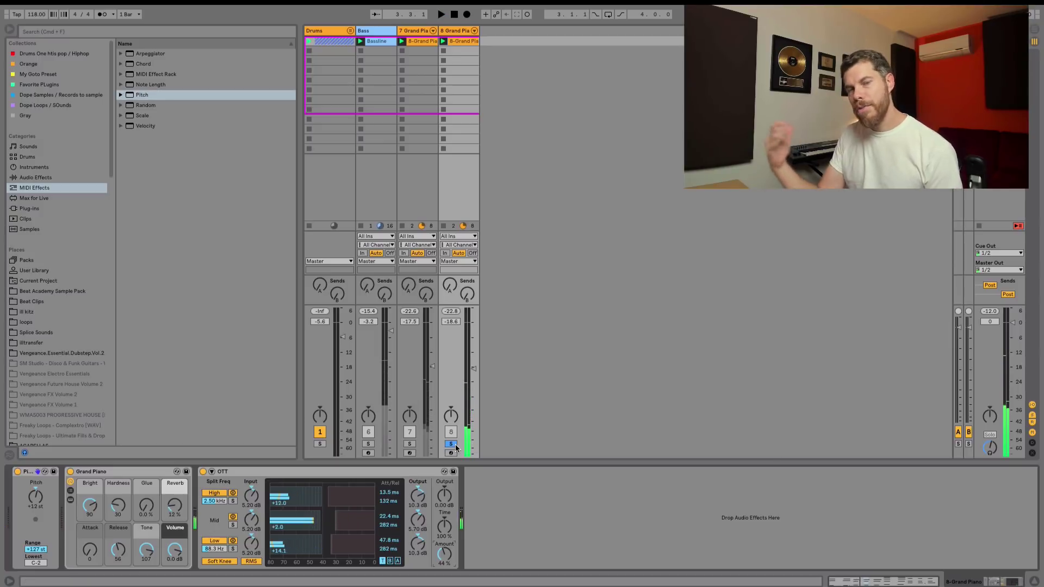
click(451, 444)
key(space)
drag(473, 369, 432, 368)
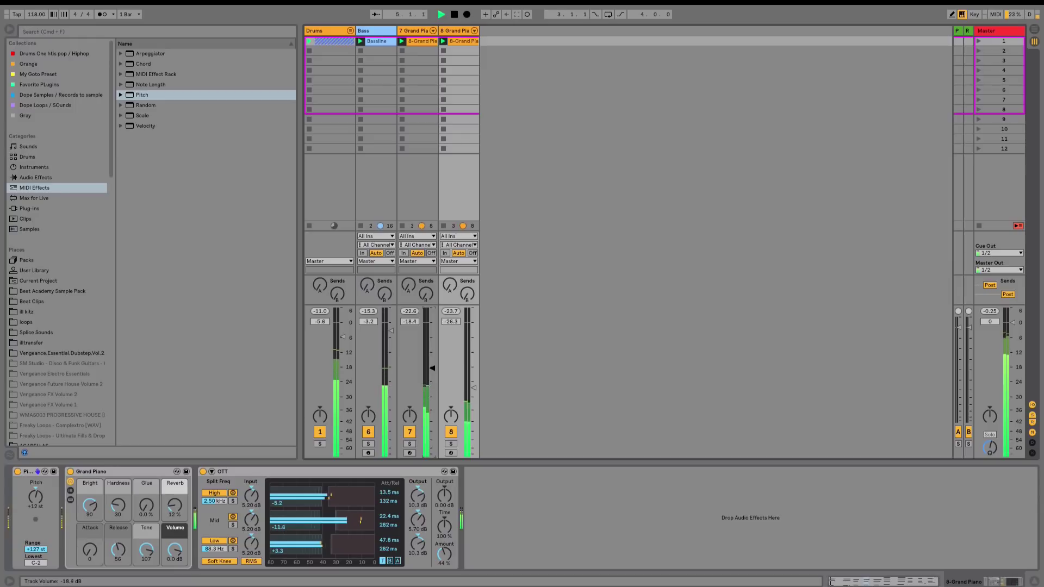
scroll(406, 347, down, 1)
drag(391, 330, 390, 328)
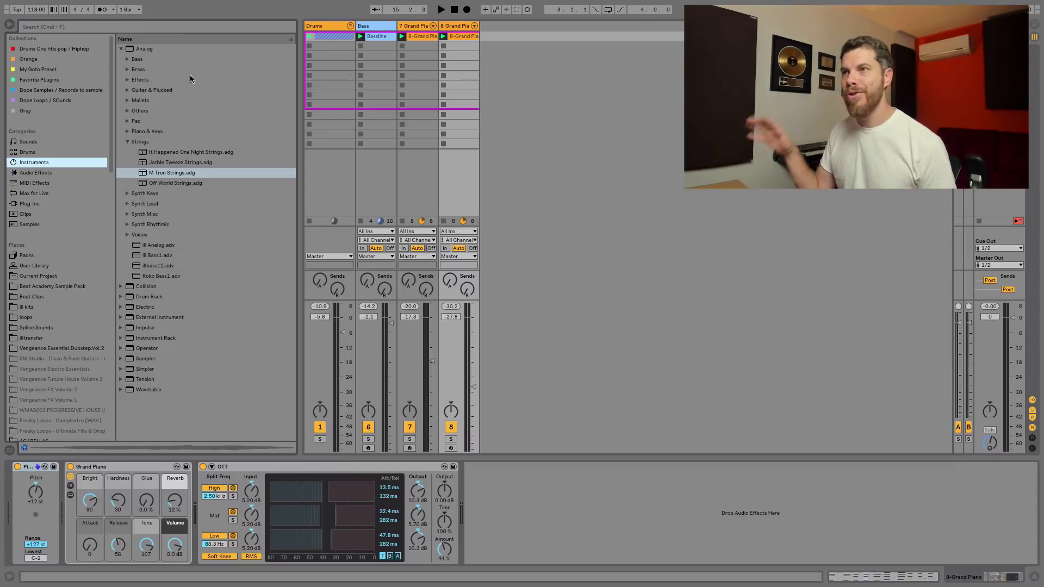
- Load the M Tron Strings preset from Analog's Strings folder onto a new MIDI track
click(143, 48)
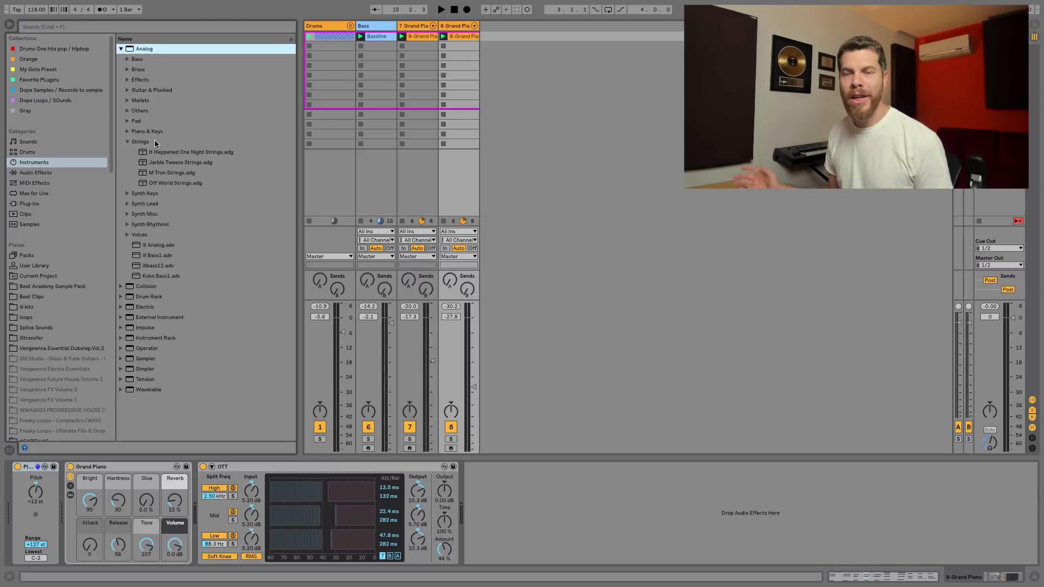
click(166, 173)
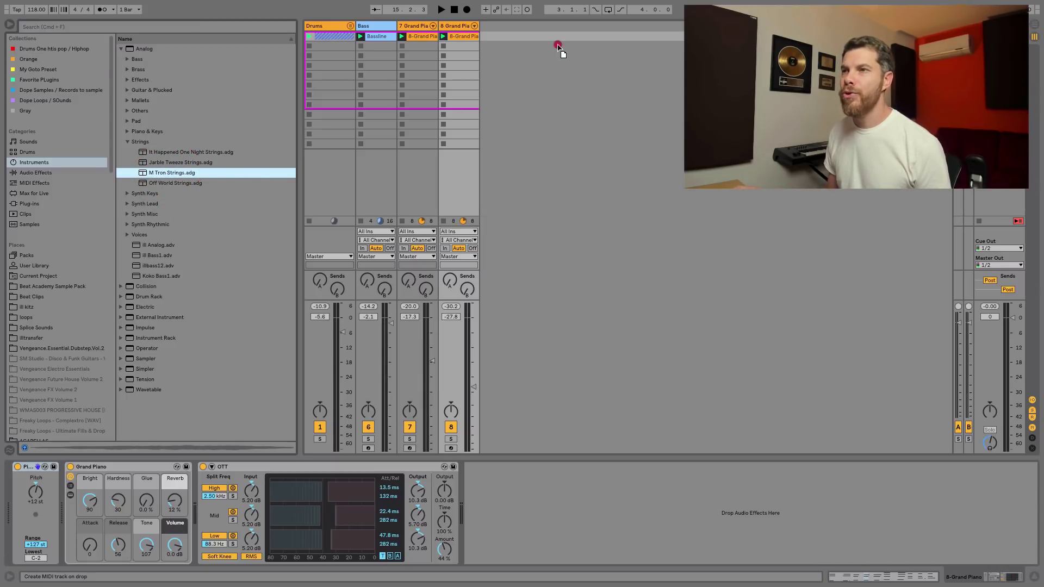
drag(560, 48, 563, 34)
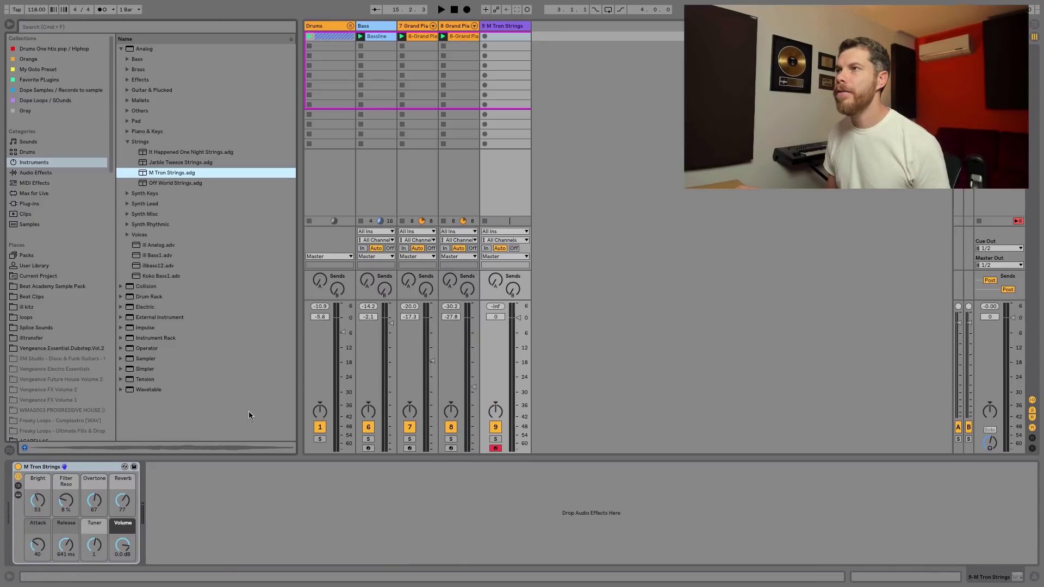
- Create a one-bar clip in the strings track's first slot with a single C7 note held for the whole bar
double_click(509, 36)
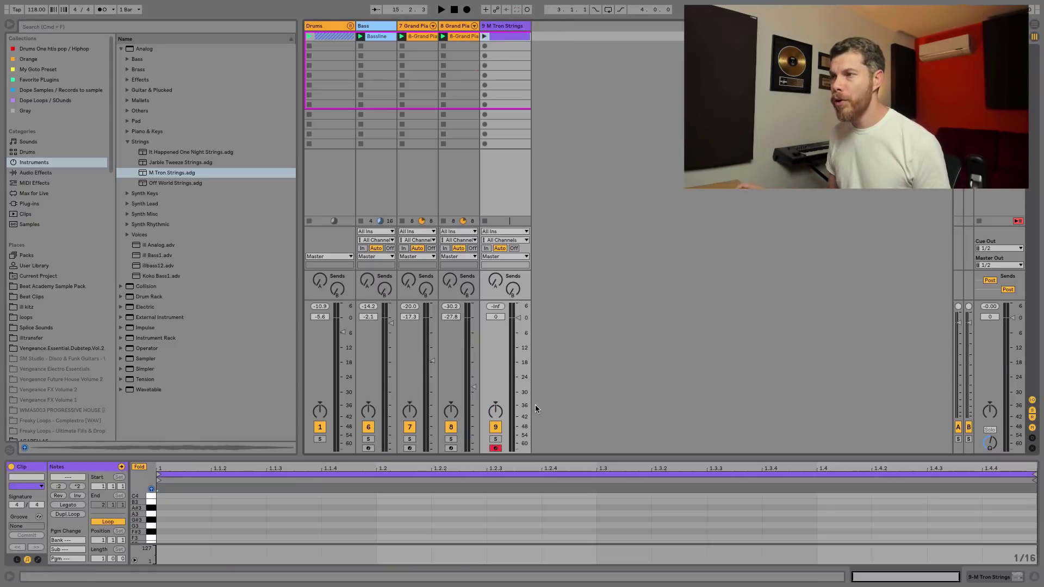
drag(533, 458, 559, 283)
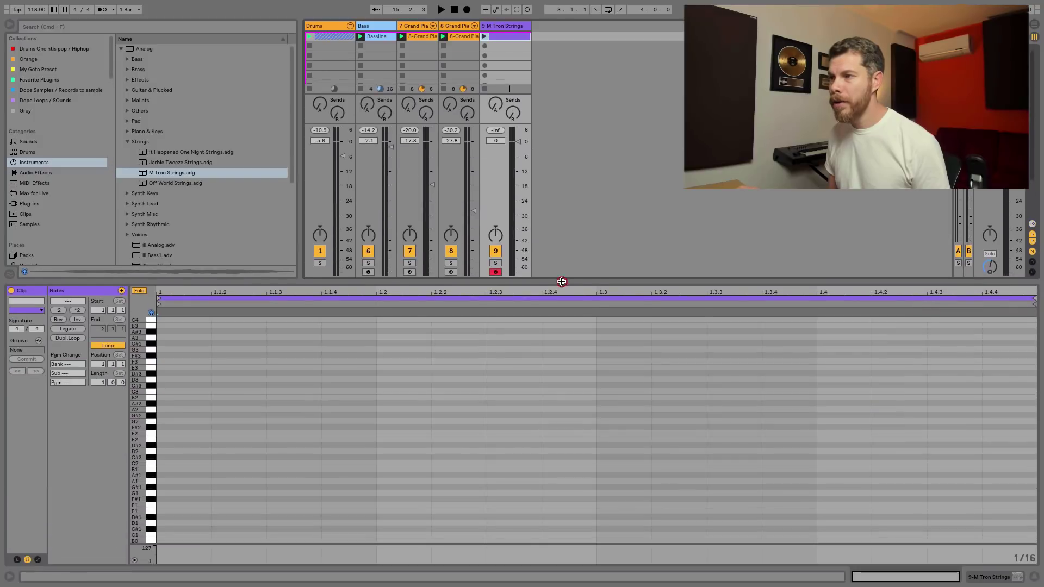
double_click(161, 391)
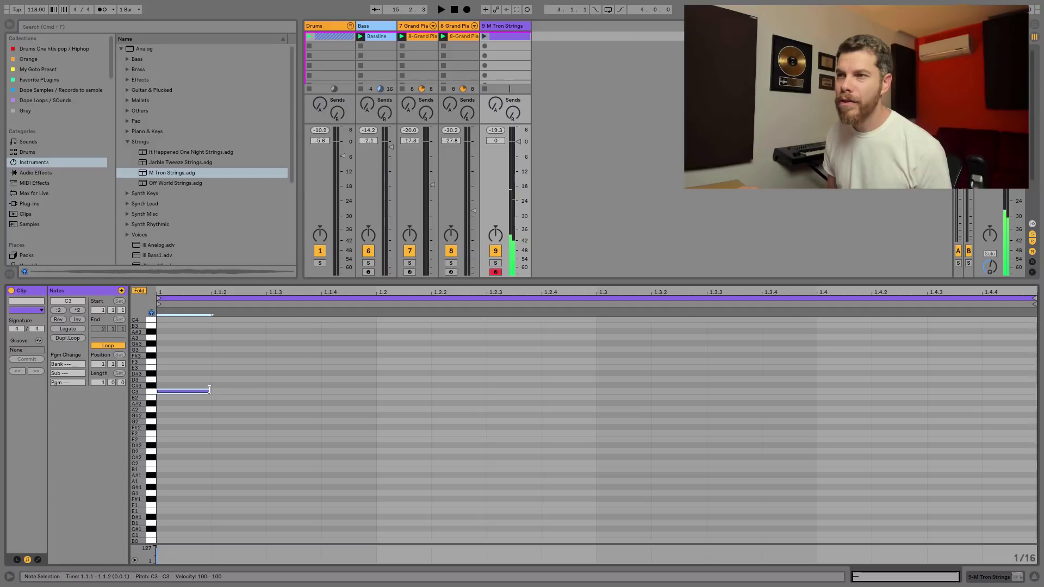
drag(211, 390, 1036, 414)
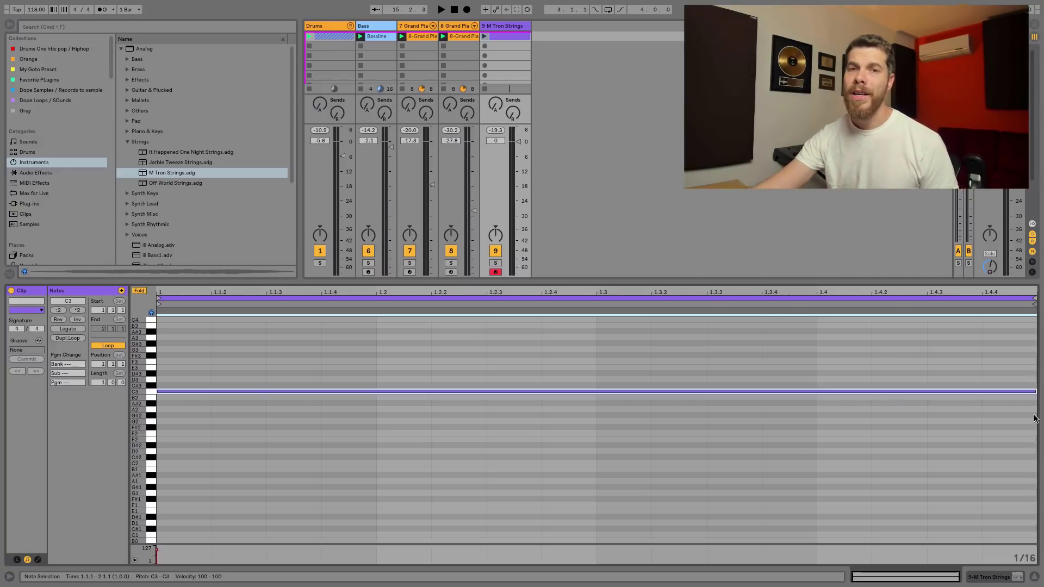
key(shift+Up)
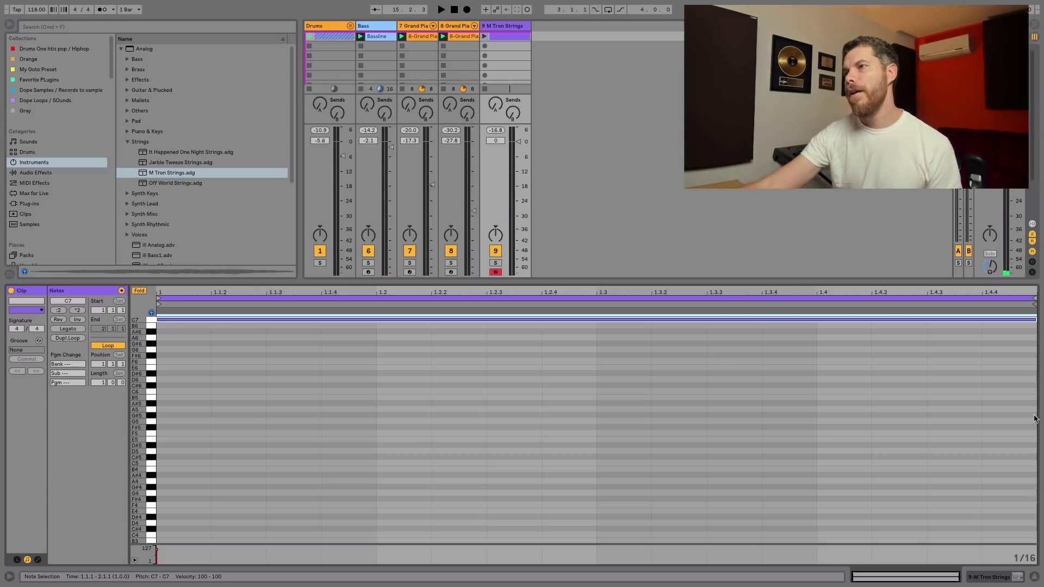
- Launch the strings clip along with the beat and set the strings track volume to -22.6 dB
key(space)
key(space)
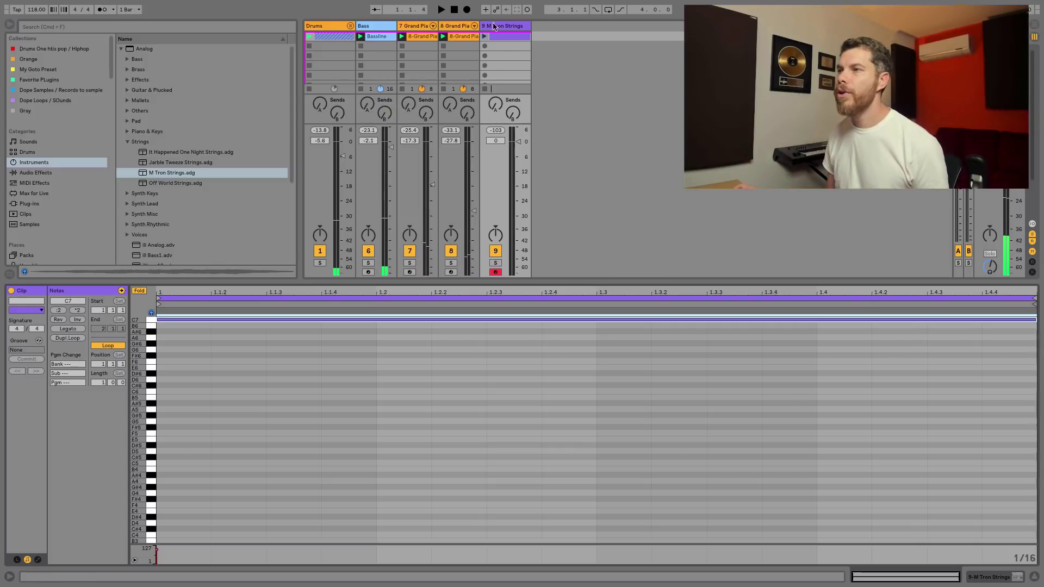
drag(495, 140, 495, 158)
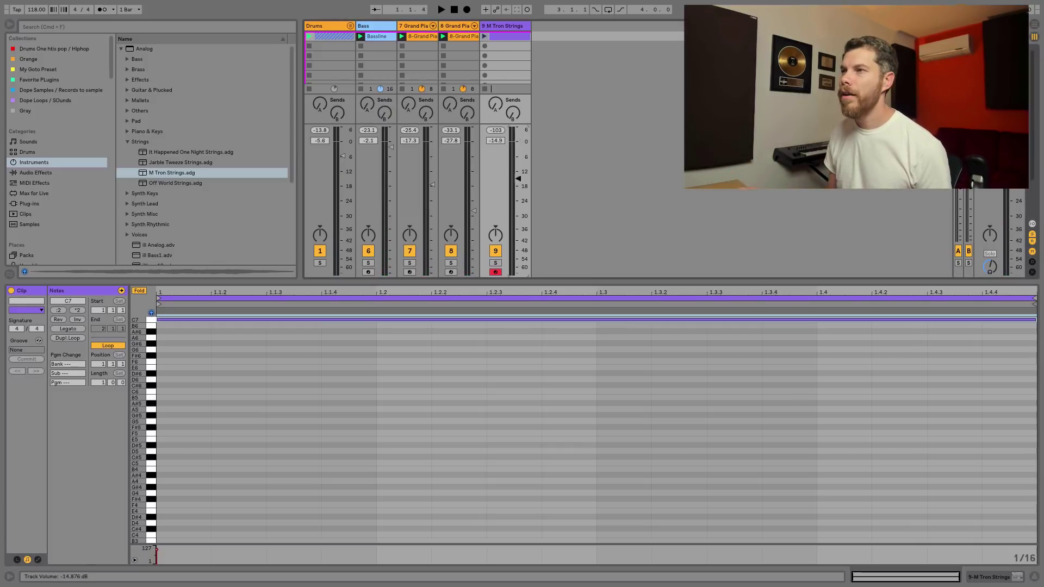
click(484, 36)
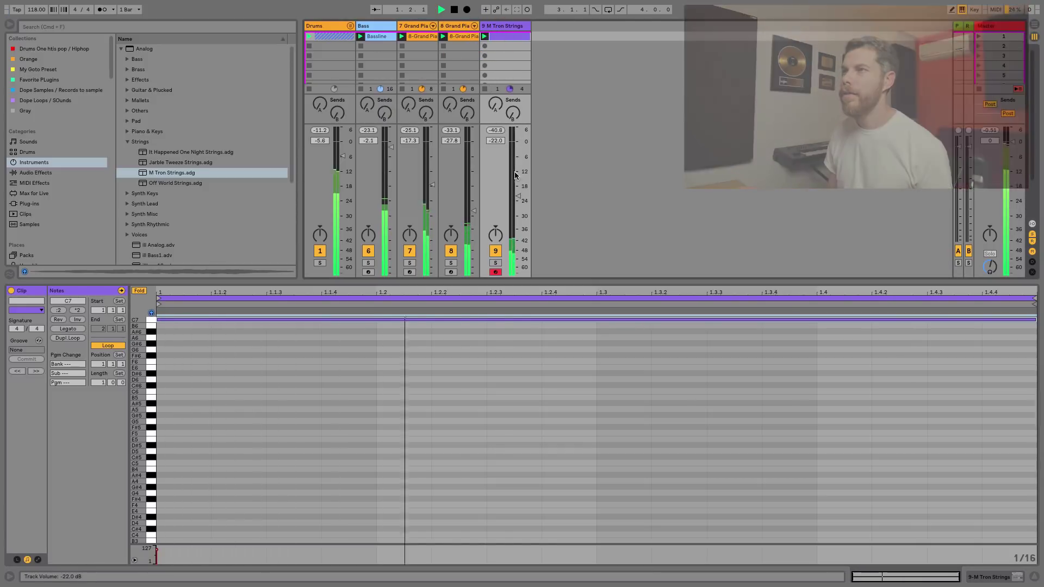
drag(495, 141, 495, 143)
key(shift+Tab)
key(ctrl+alt+i)
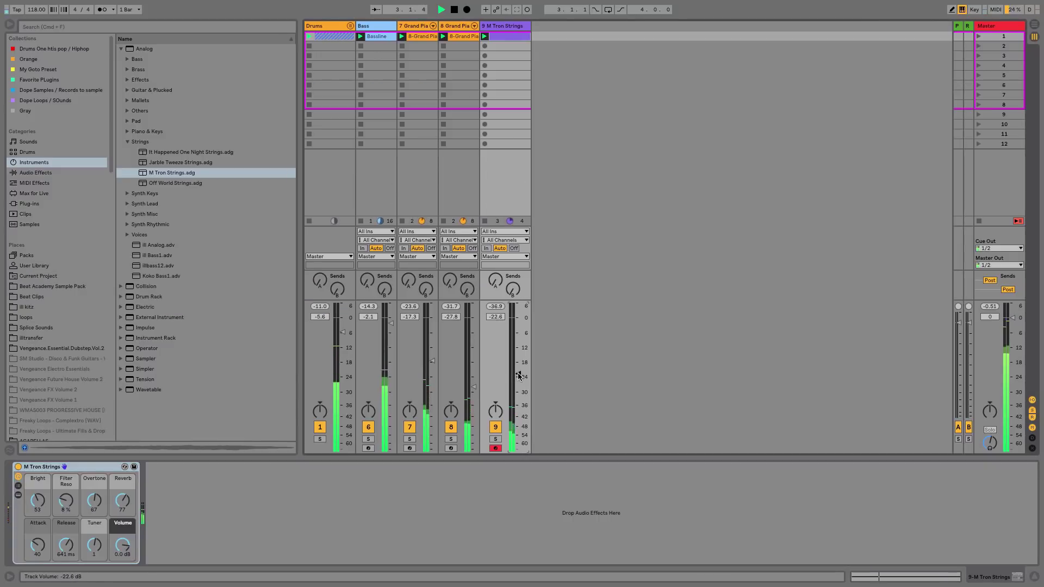
click(519, 36)
key(space)
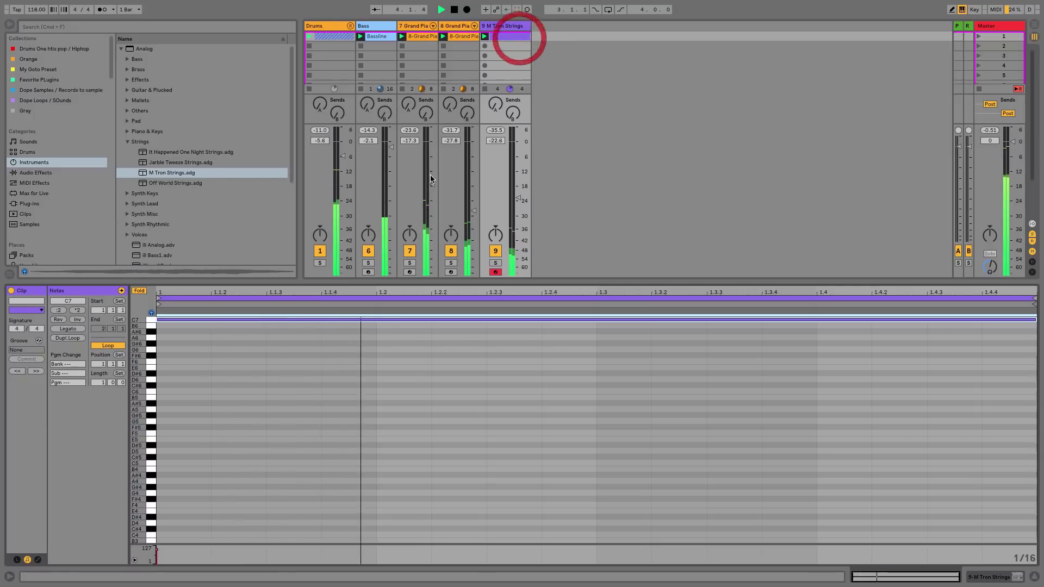
- Set the M Tron Strings Release to 1.79 s, Bright to 71 and Reverb to 91, with the track volume at -22.8 dB
key(shift+Tab)
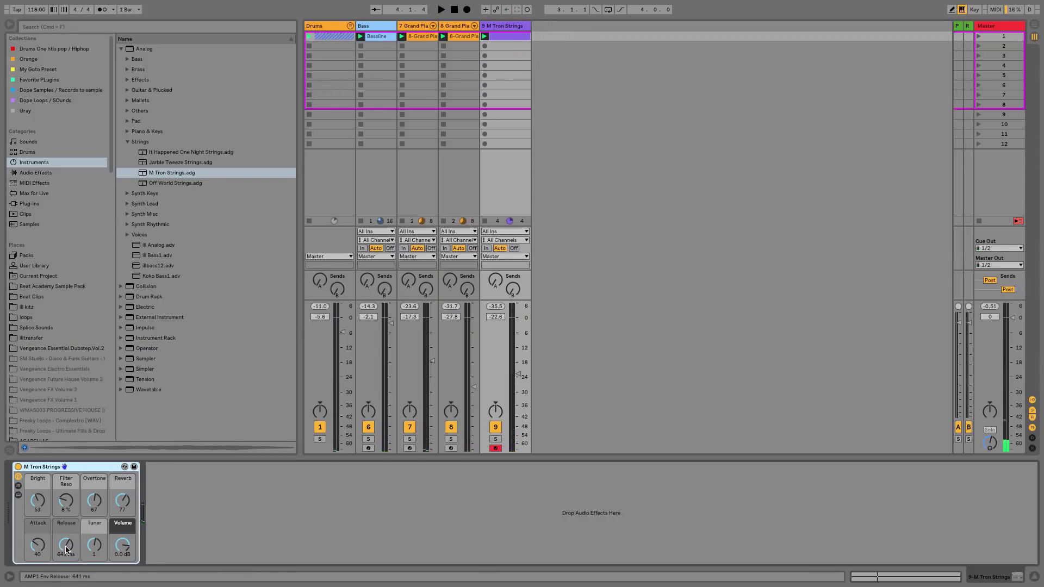
drag(66, 549, 65, 536)
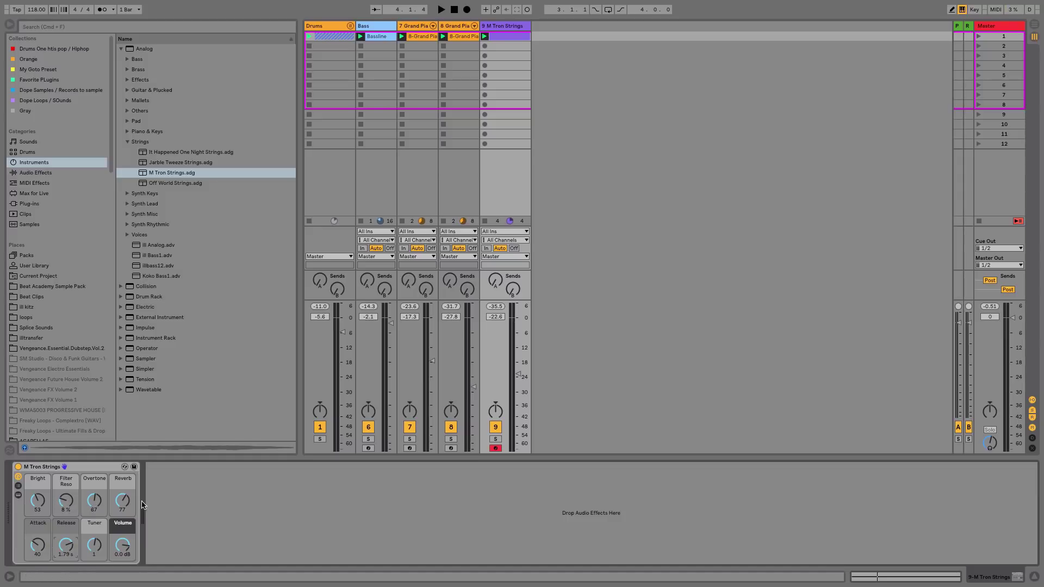
key(space)
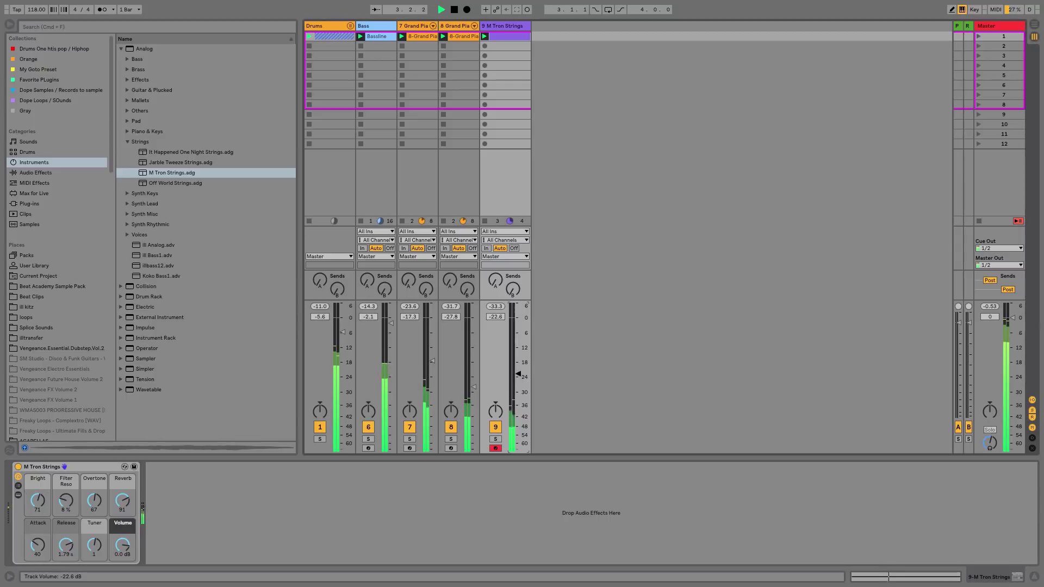
drag(526, 371, 526, 372)
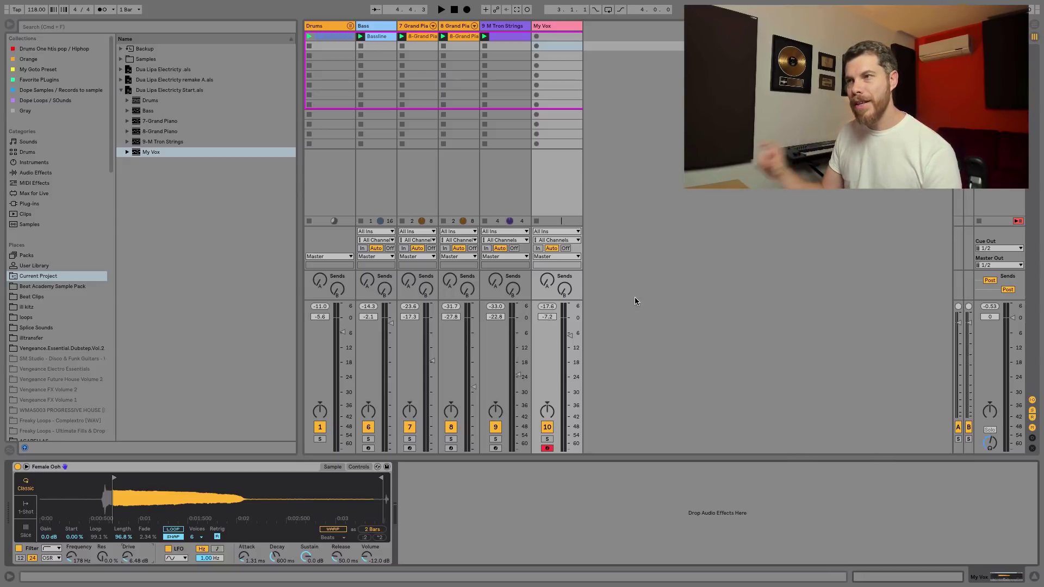
- Add a Reverb after the sampler on the My Vox track and set its Dry/Wet to 43 %
click(54, 172)
click(121, 297)
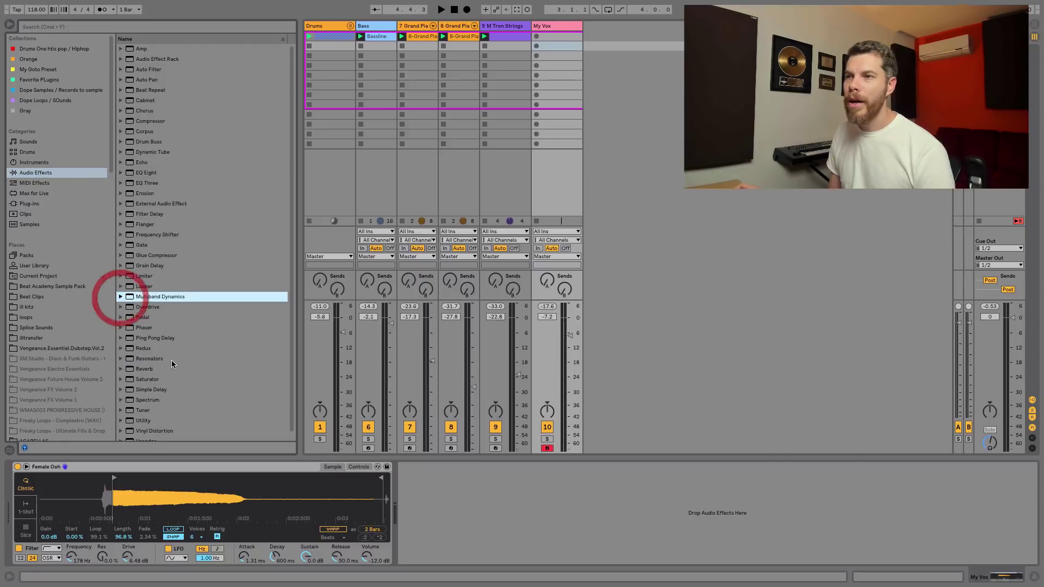
drag(144, 368, 455, 484)
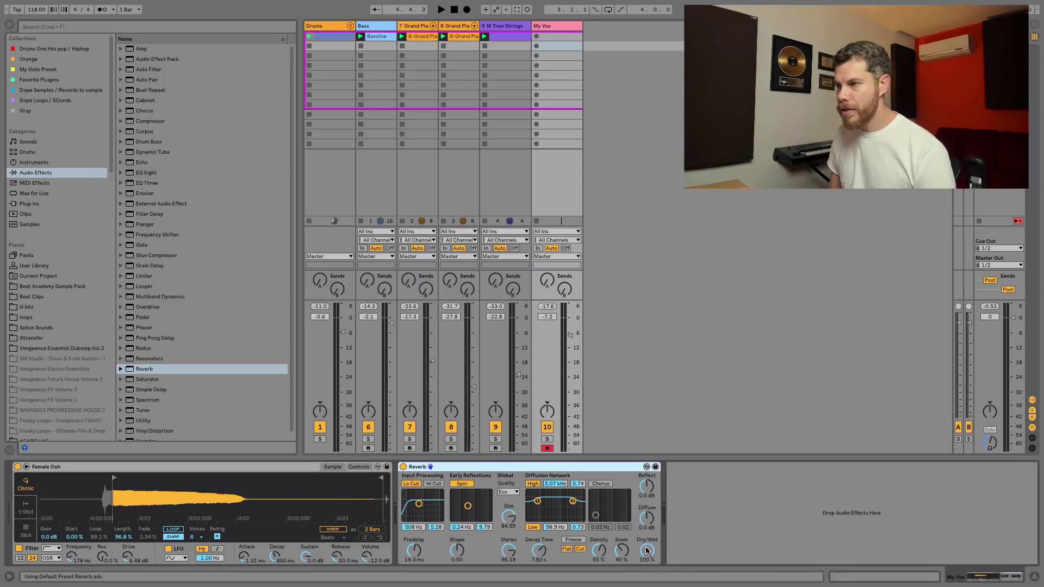
mouse_move(646, 551)
mouse_down()
mouse_move(647, 571)
mouse_move(647, 544)
mouse_up()
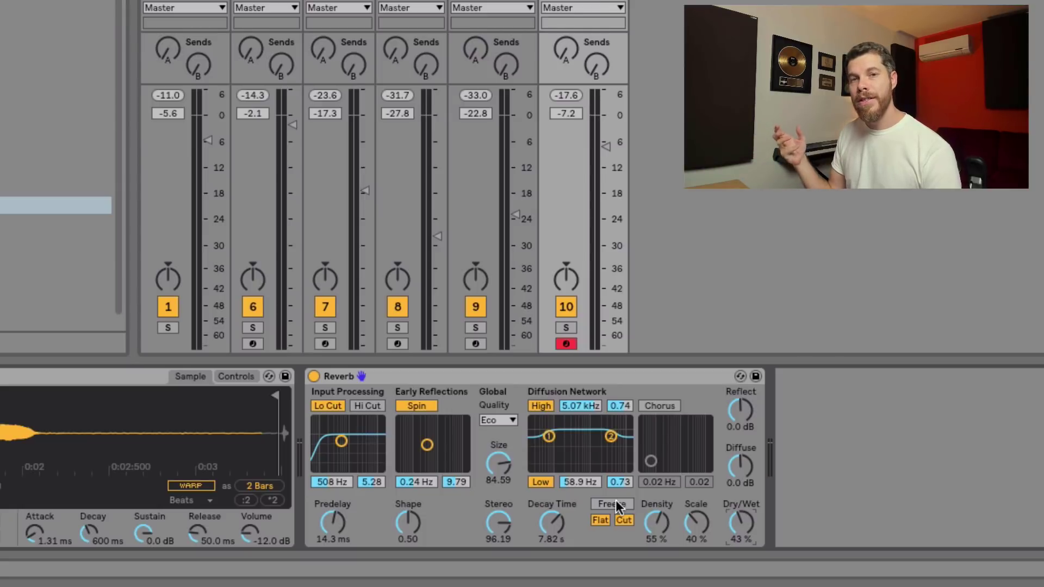
- Audition the Reverb's Freeze on the vocal alone and with the beat, leave it off, and lower My Vox to -9.0 dB
click(614, 504)
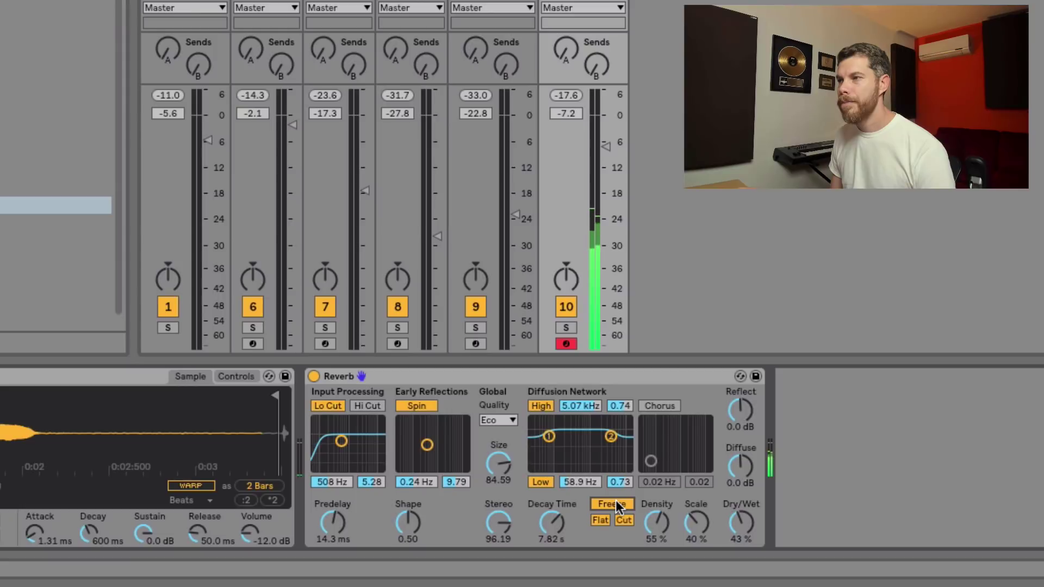
click(615, 502)
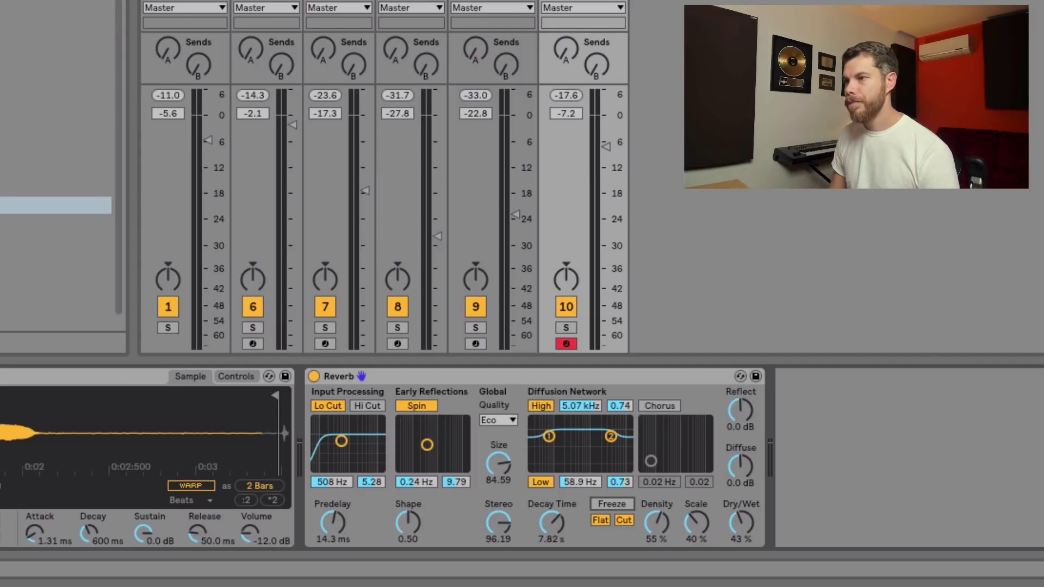
key(space)
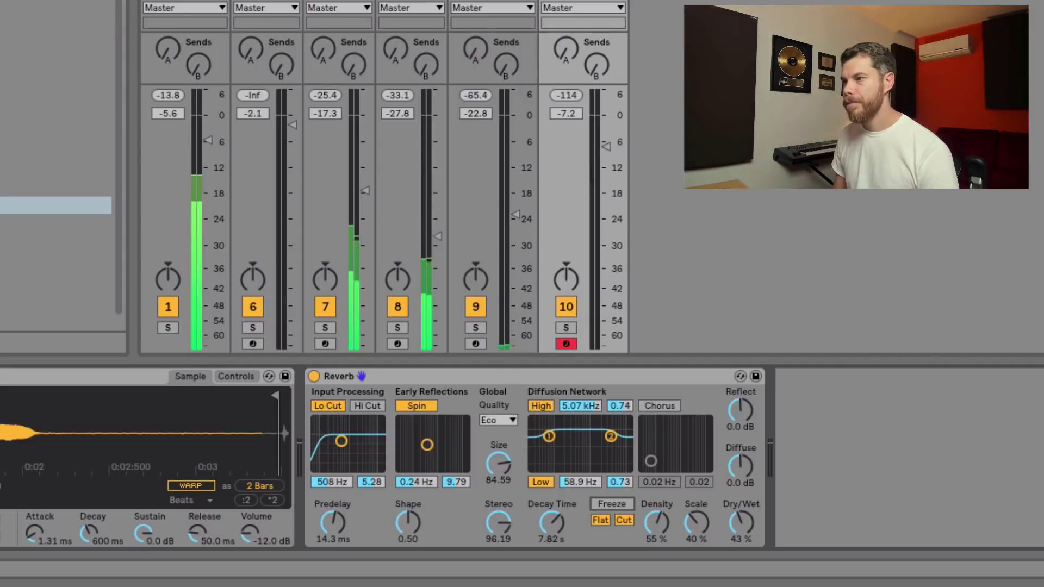
click(616, 500)
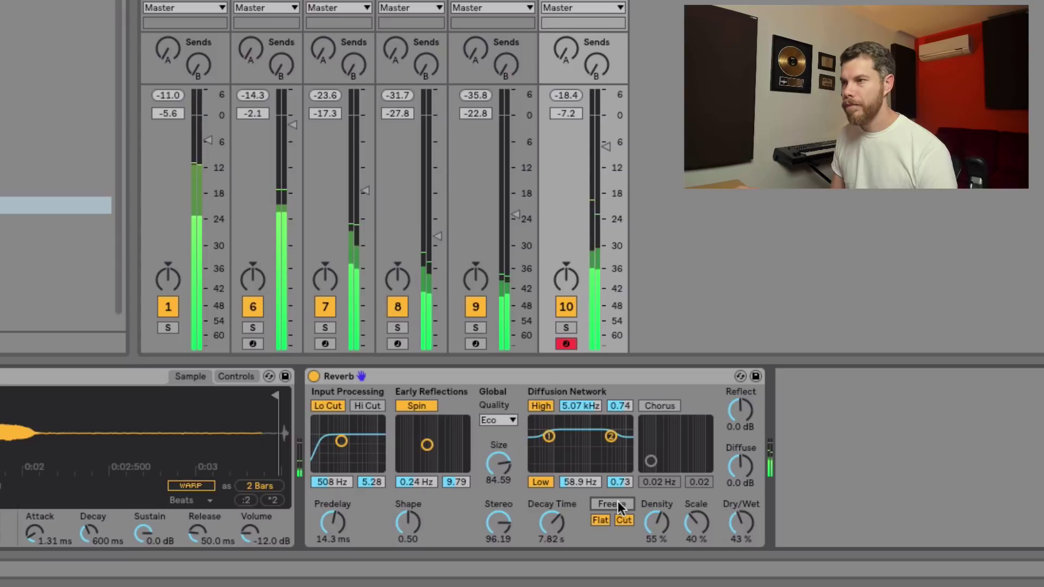
click(614, 504)
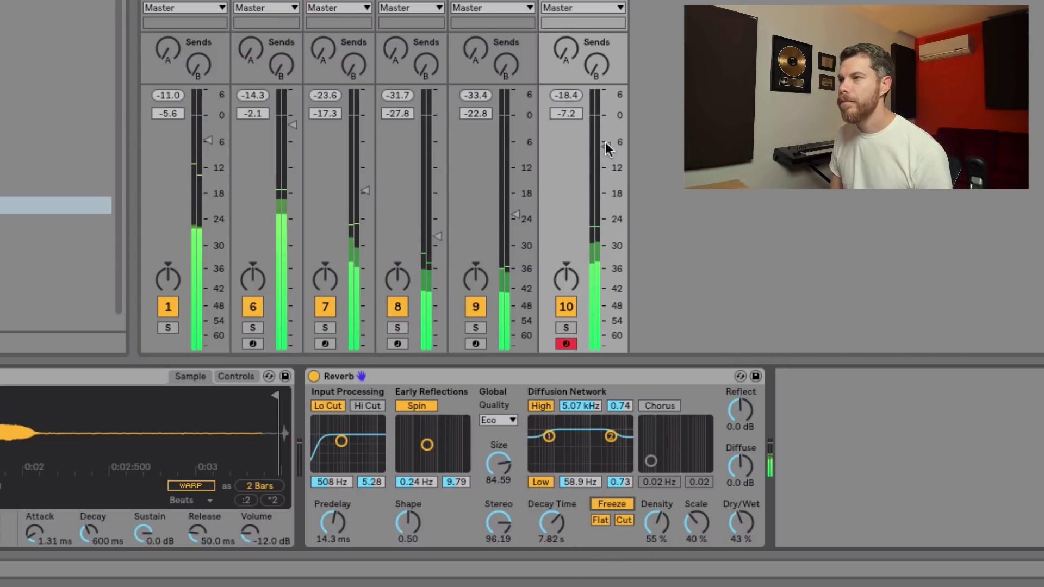
drag(605, 141, 606, 152)
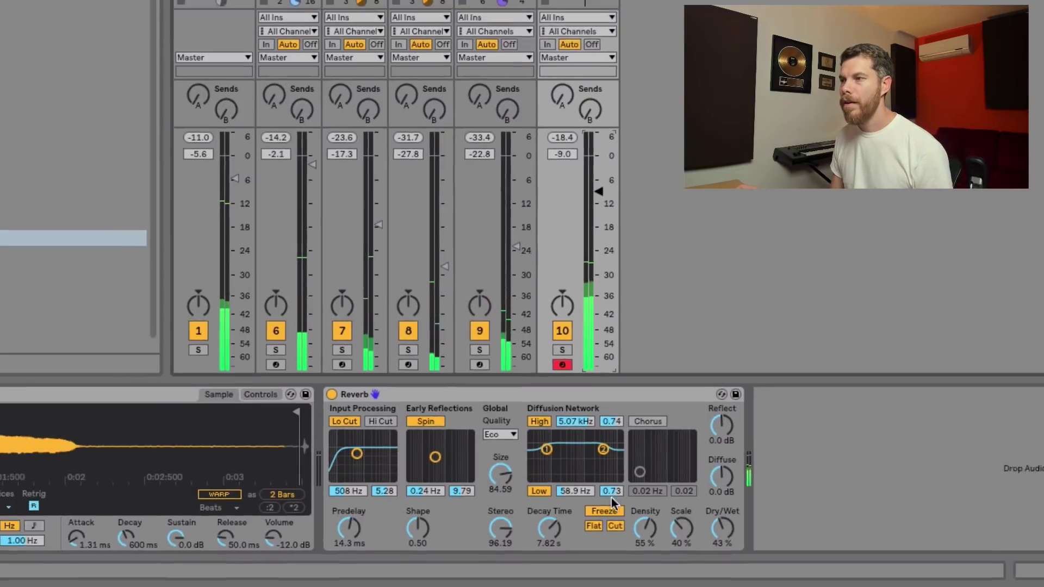
click(604, 511)
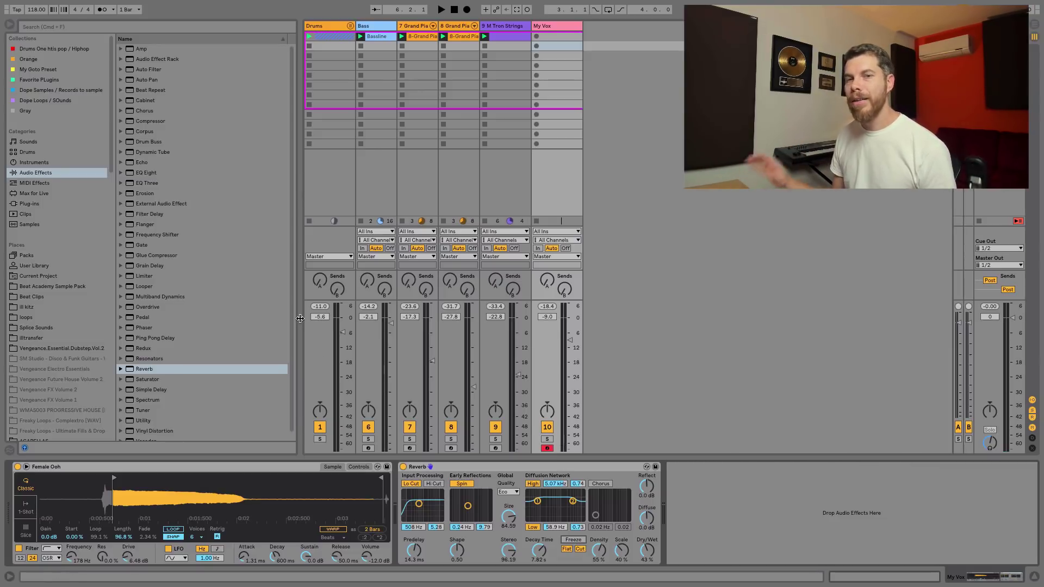
- Copy the Bass track's sidechain Compressor onto My Vox after the Reverb, set the Reverb's Dry/Wet to 36 % and play the beat
click(380, 27)
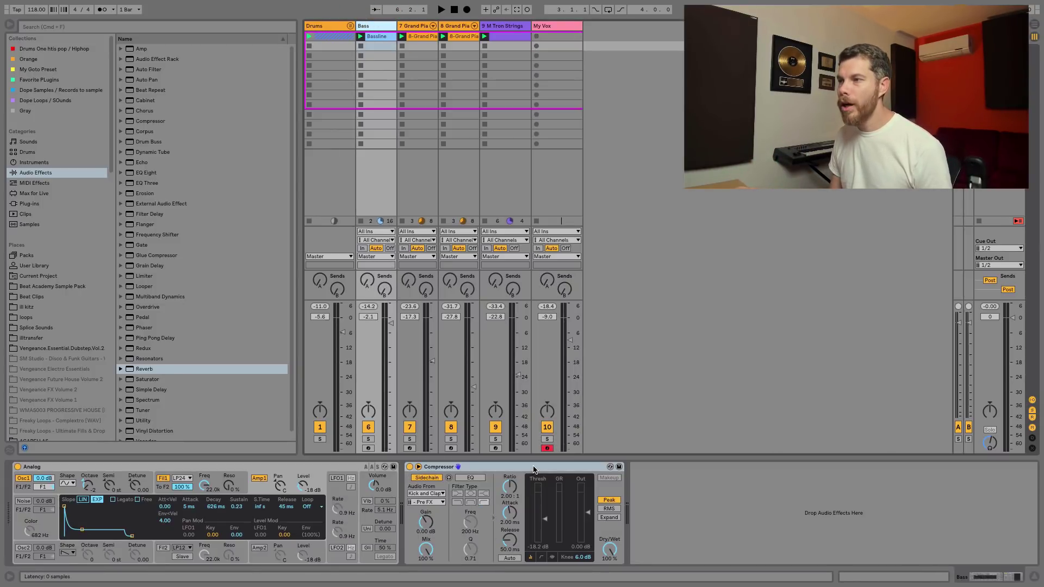
click(565, 27)
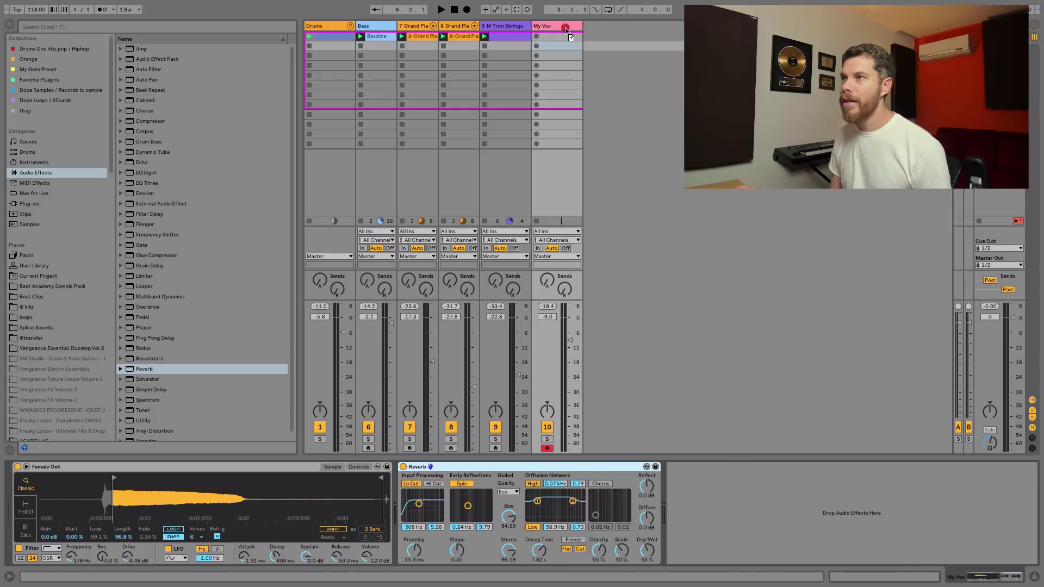
drag(565, 30, 566, 30)
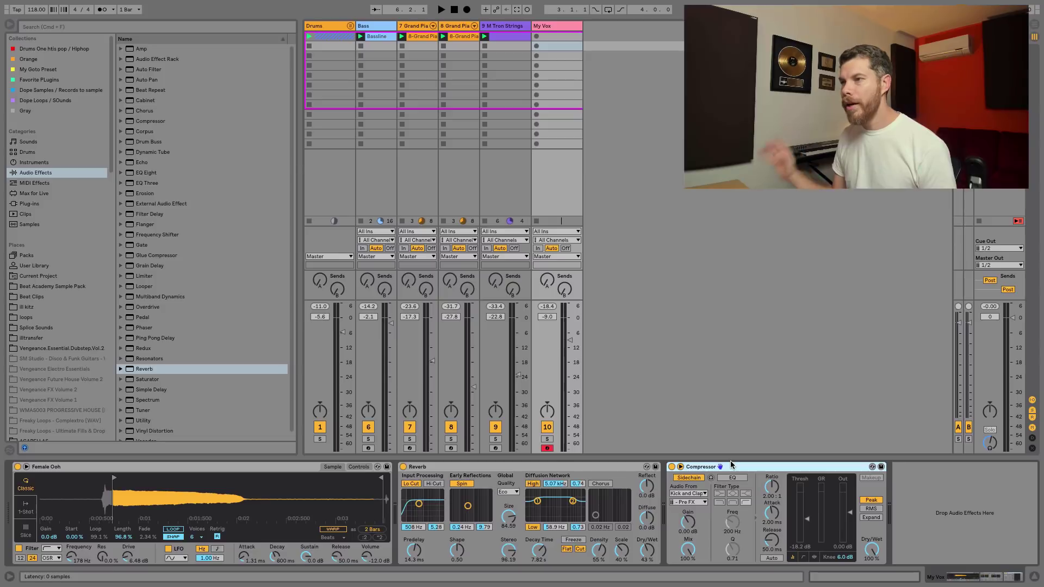
drag(646, 550, 647, 552)
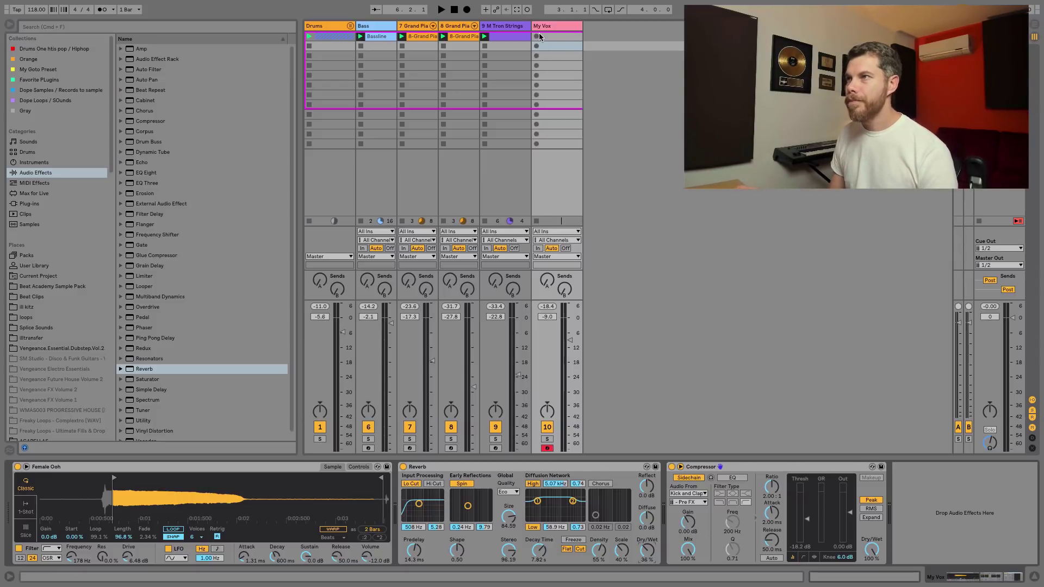
key(space)
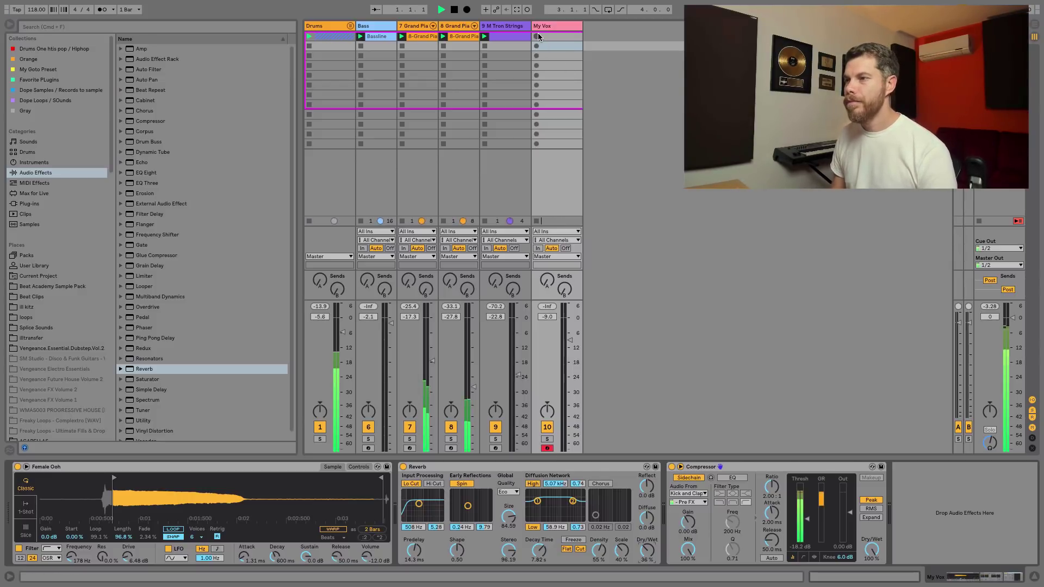
- Freeze the vocal's Reverb while the beat plays, set the My Vox Compressor threshold to -13.8 dB and re-trigger the Freeze
click(573, 541)
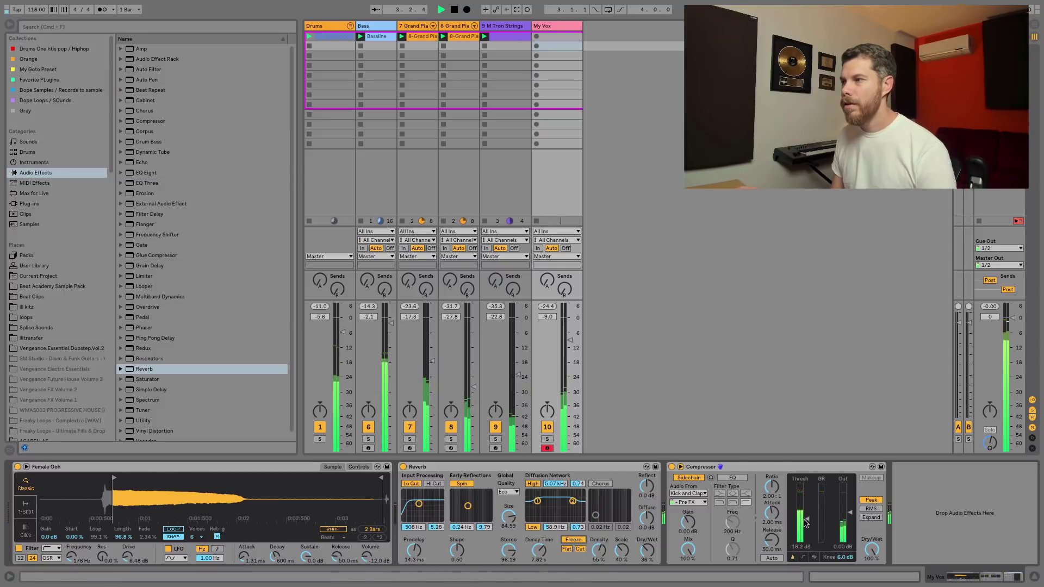
drag(806, 523, 806, 514)
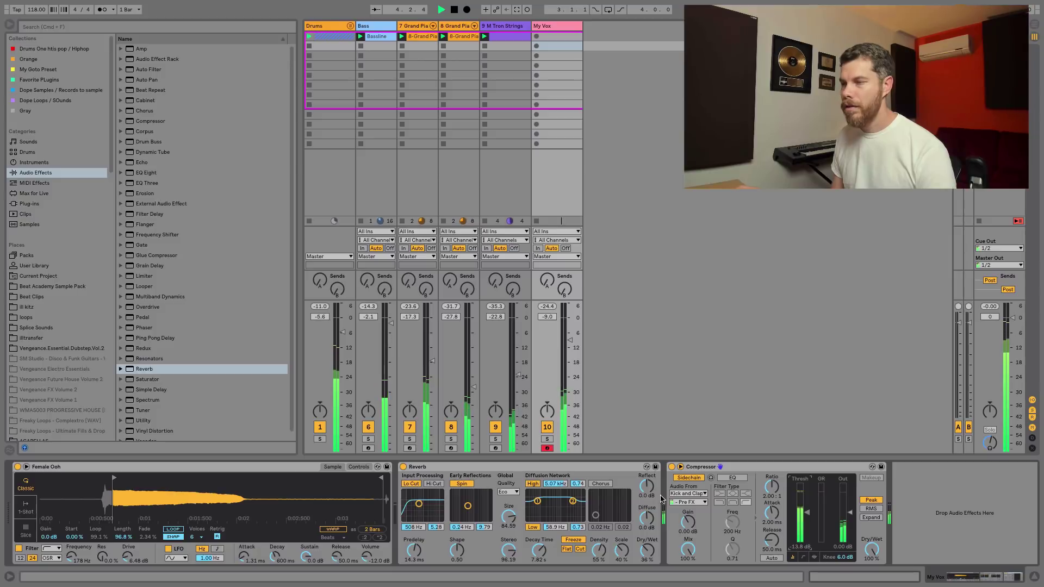
click(573, 540)
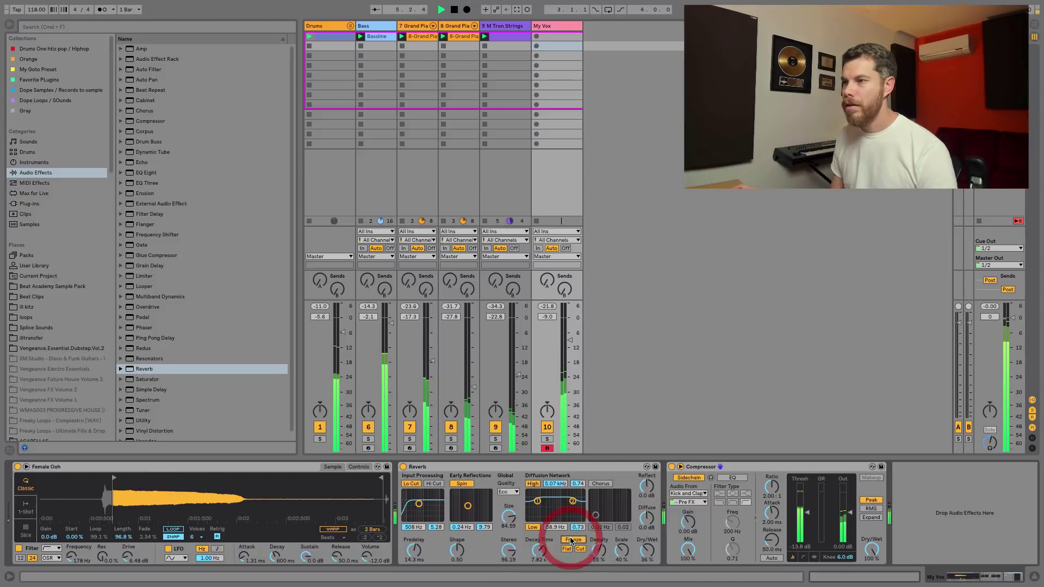
click(573, 539)
- Set the Reverb's Dry/Wet to 41 % and My Vox's volume to -13.6 dB, ending with playback stopped and Freeze off
drag(570, 340, 569, 337)
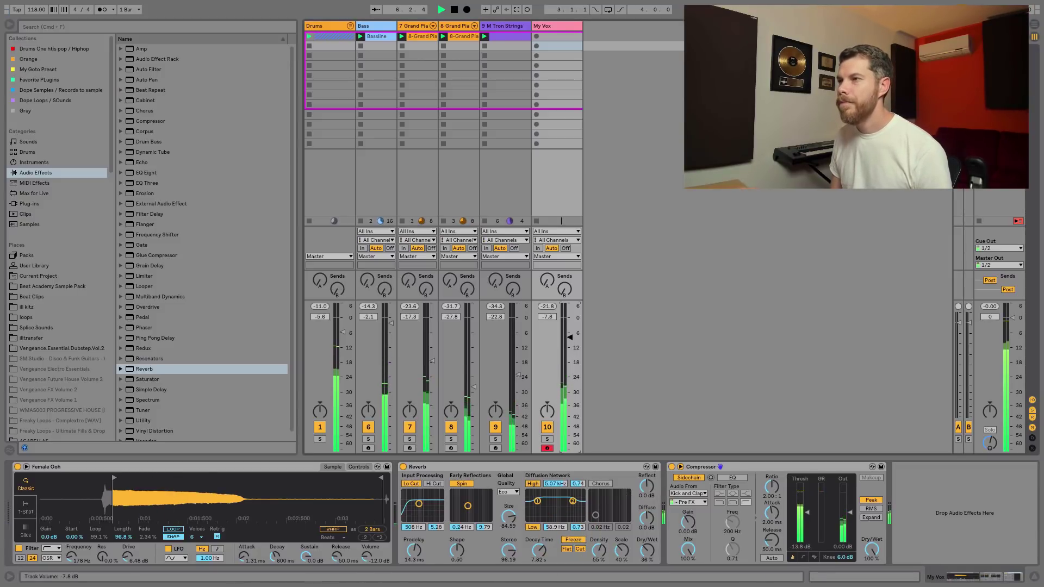
drag(647, 550, 647, 520)
drag(570, 343, 570, 348)
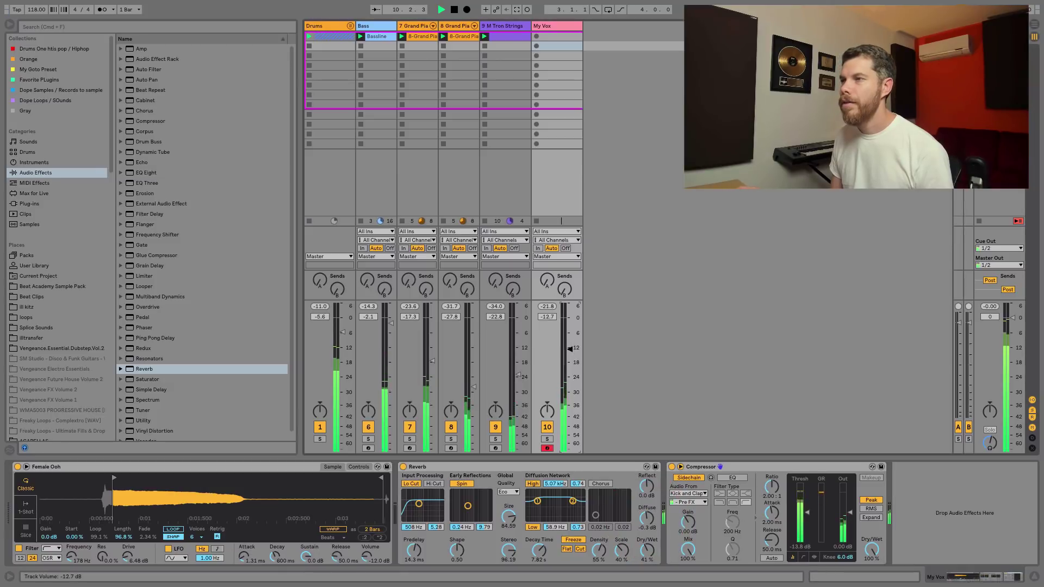
key(space)
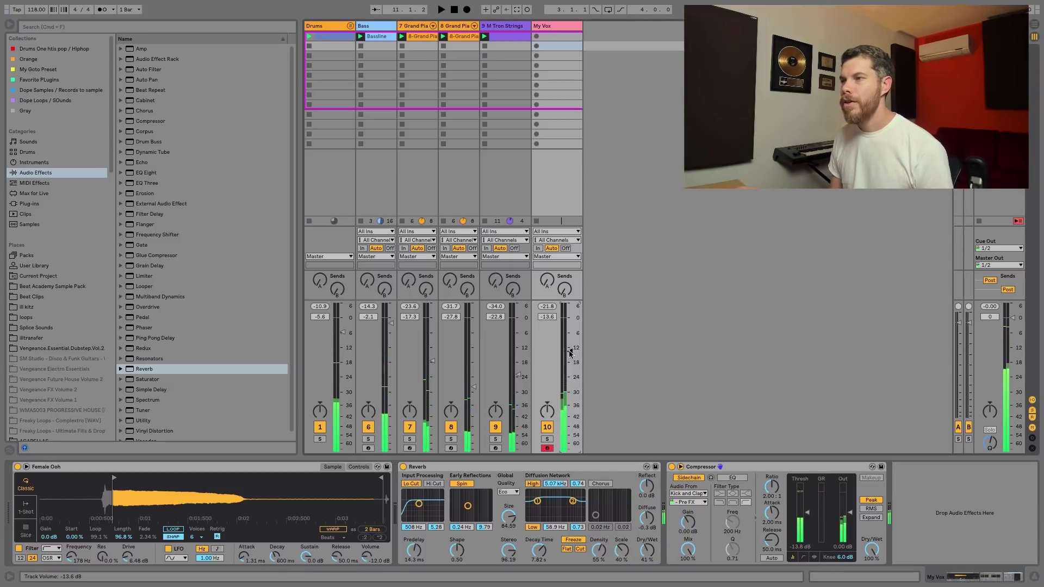
click(570, 540)
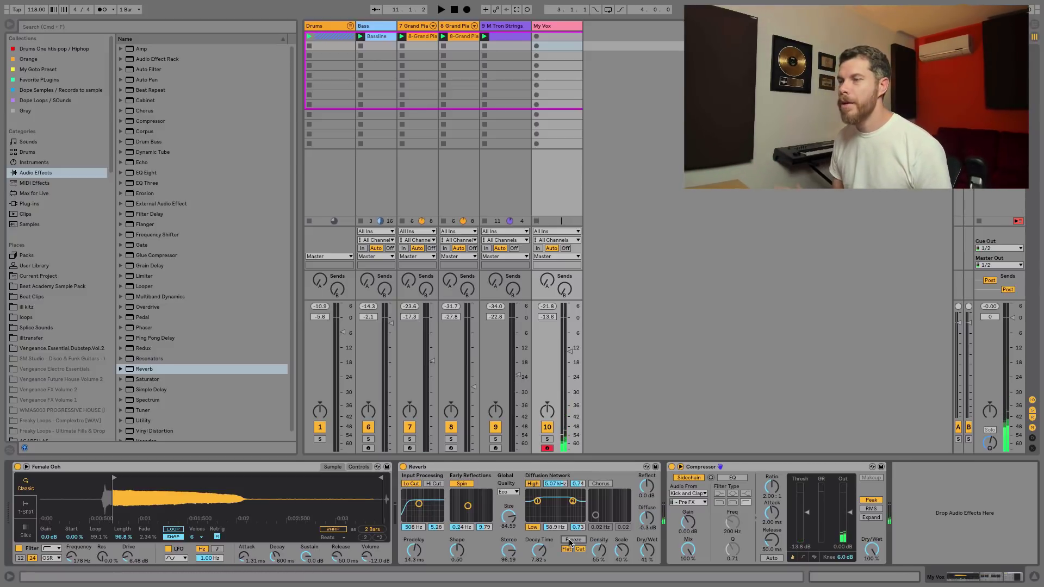
- Browse the Beat Academy Sample Pack, looking into the Kodak Green, One Shots, Trans FXs, Goodbye Smith and Just Pop folders
click(53, 286)
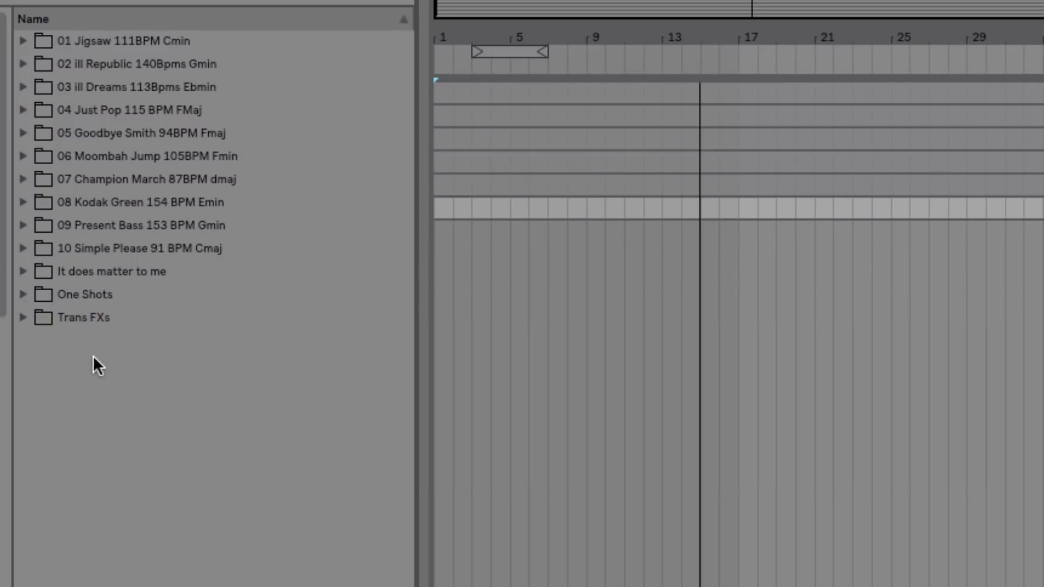
click(24, 203)
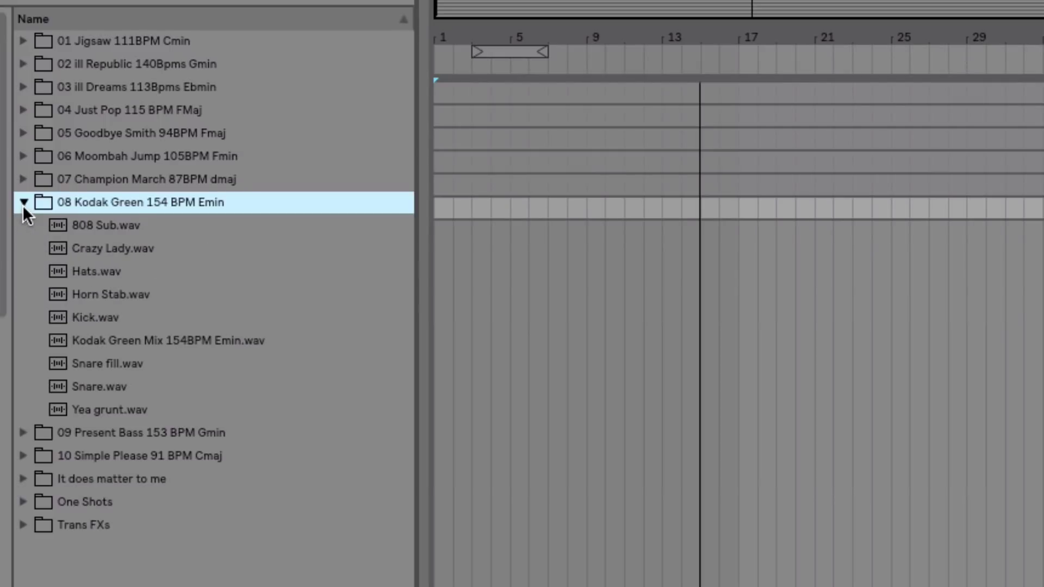
click(17, 499)
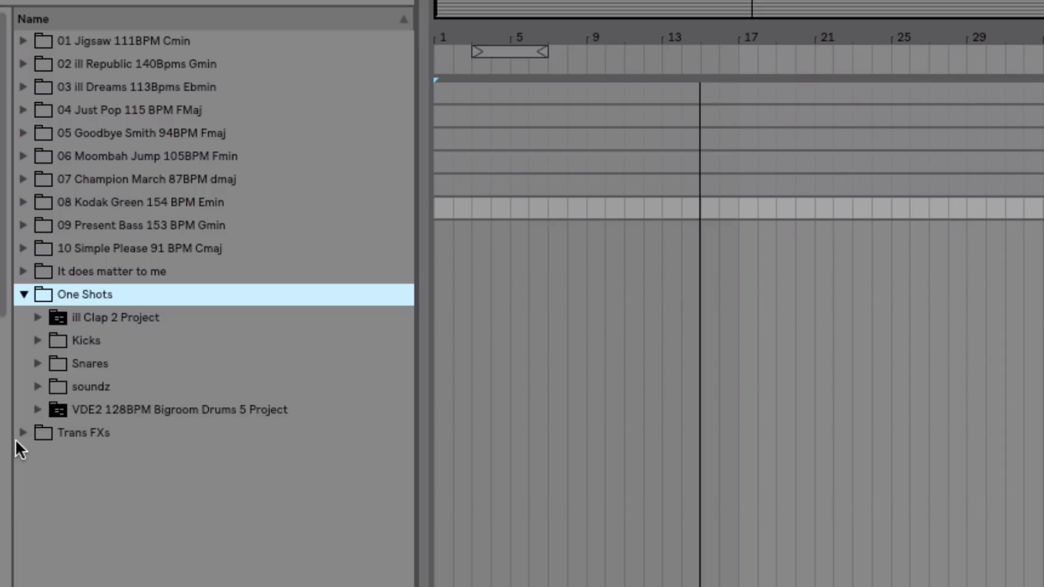
click(22, 433)
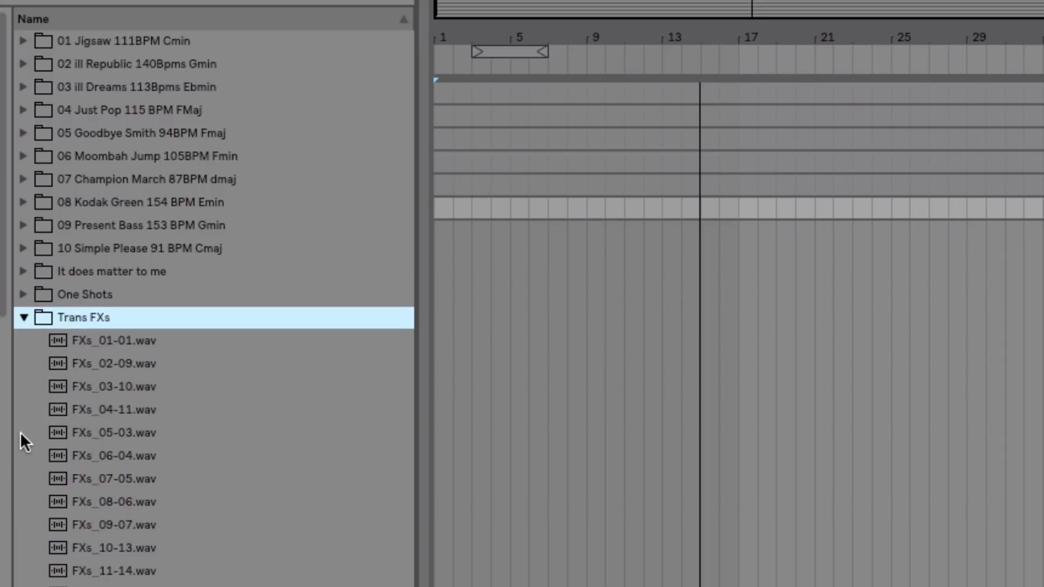
click(24, 133)
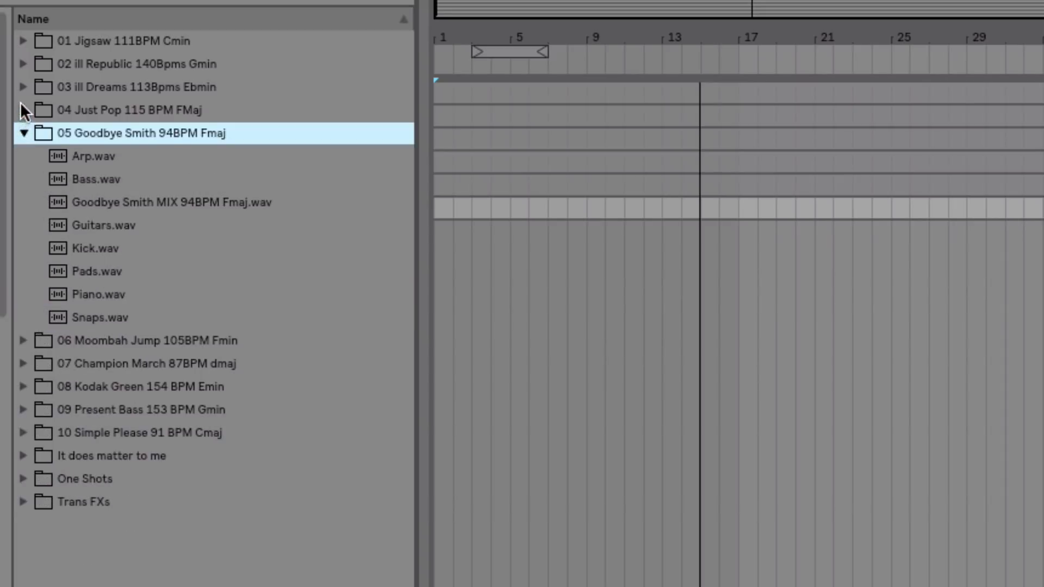
click(23, 110)
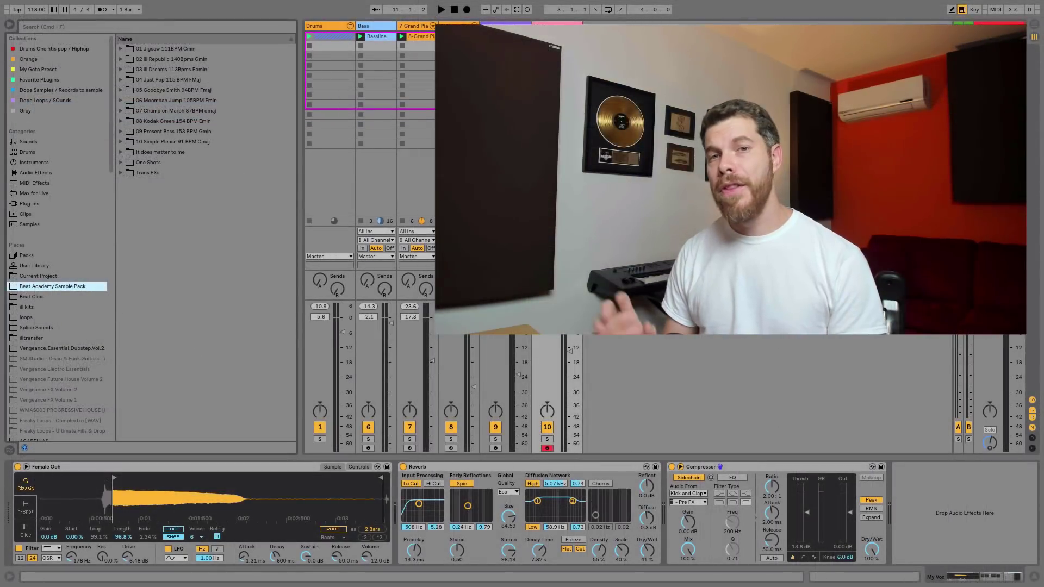